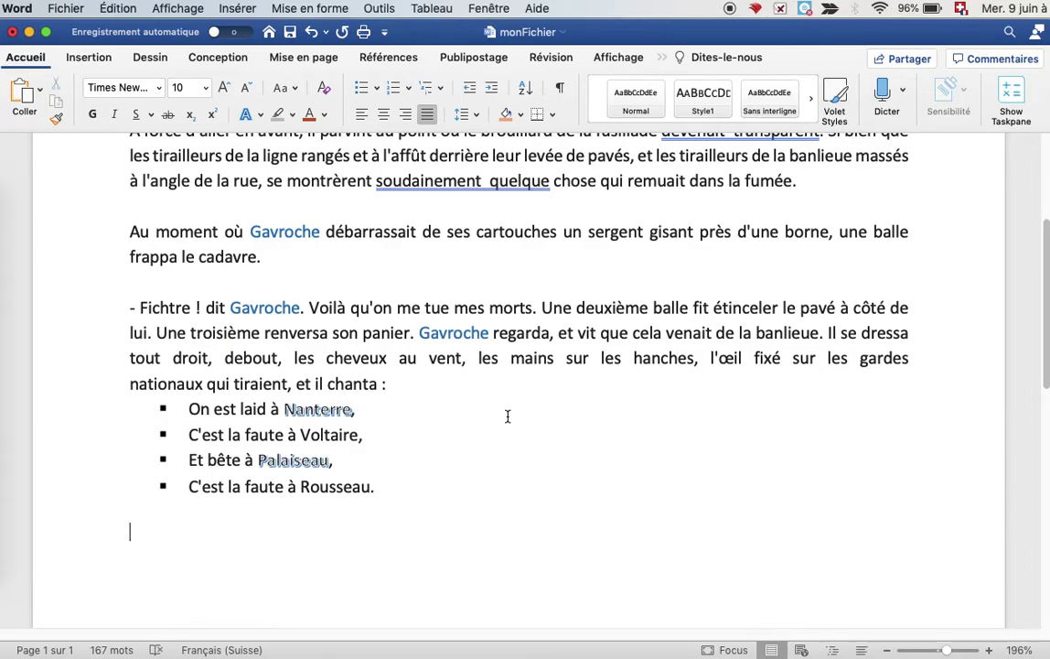
- Add the lines "Mon premier titre", "Mon deuxième titre" and "Mon premier sous-titre" after the bulleted list, separated by blank paragraphs
{"action": "type", "text": "Mon premier titre"}
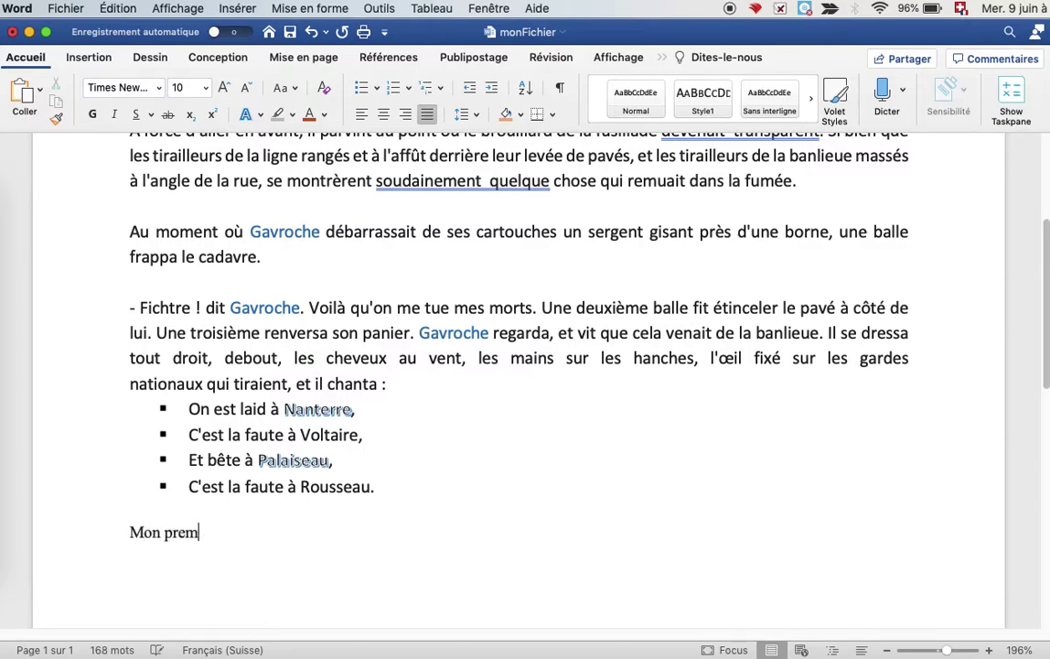
{"action": "key", "text": "Return"}
{"action": "key", "text": "Return"}
{"action": "type", "text": "Mon deuxi"}
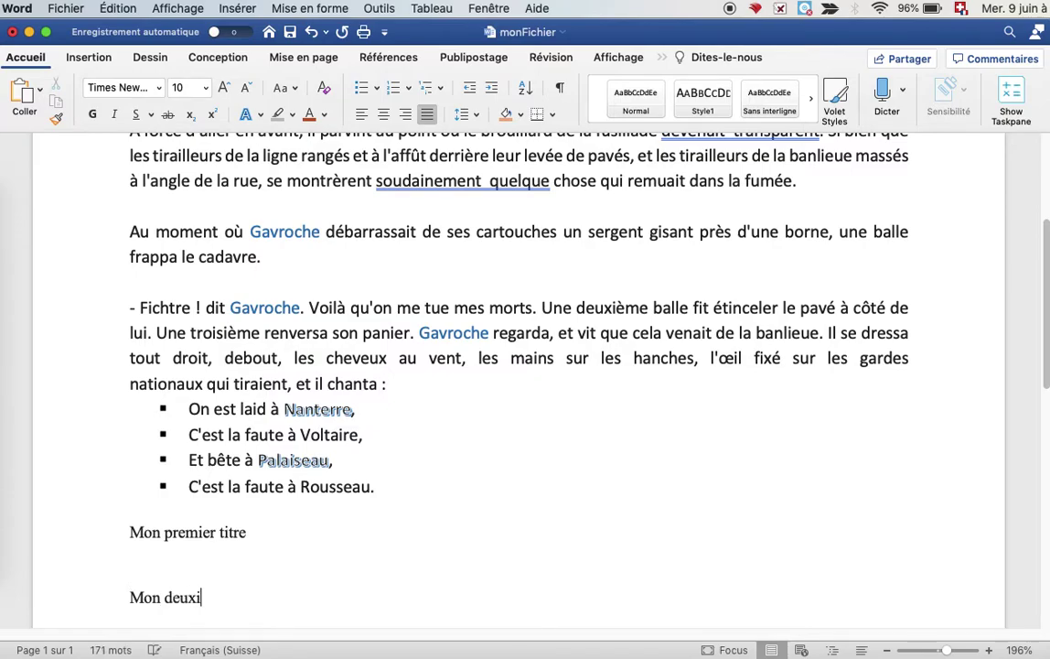
{"action": "type", "text": "ème titre"}
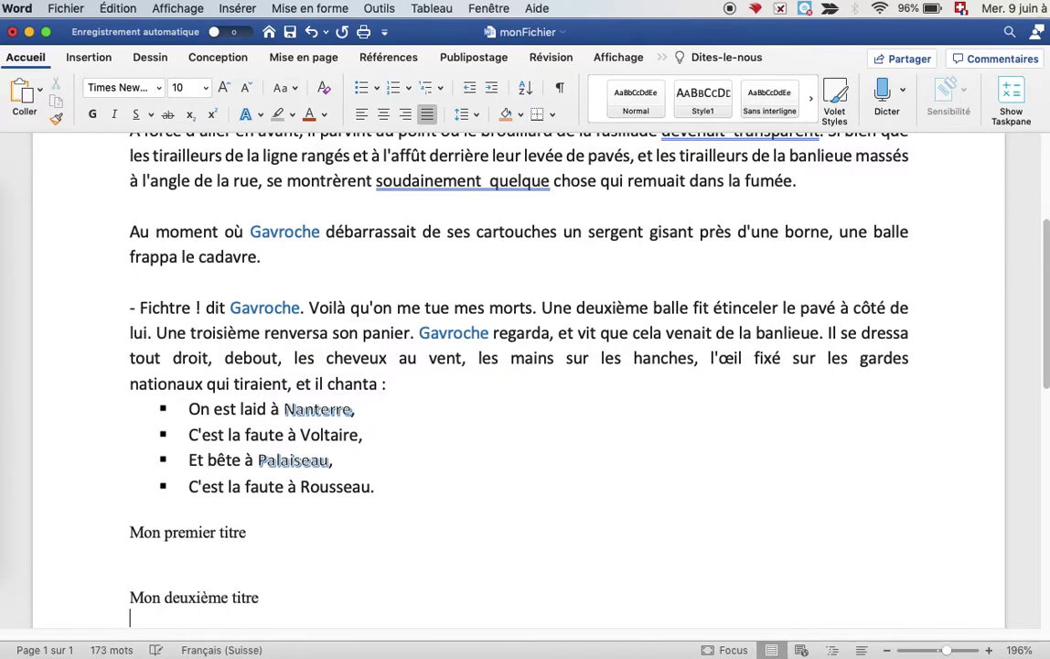
{"action": "key", "text": "Return"}
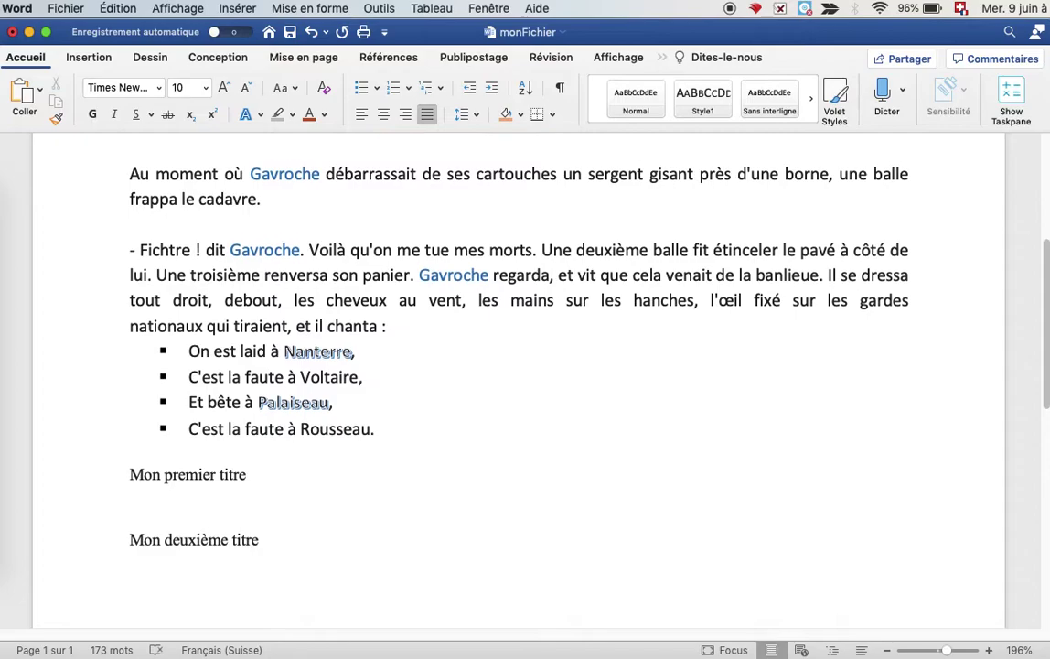
{"action": "key", "text": "Return"}
{"action": "type", "text": "Mon premier sous-titre"}
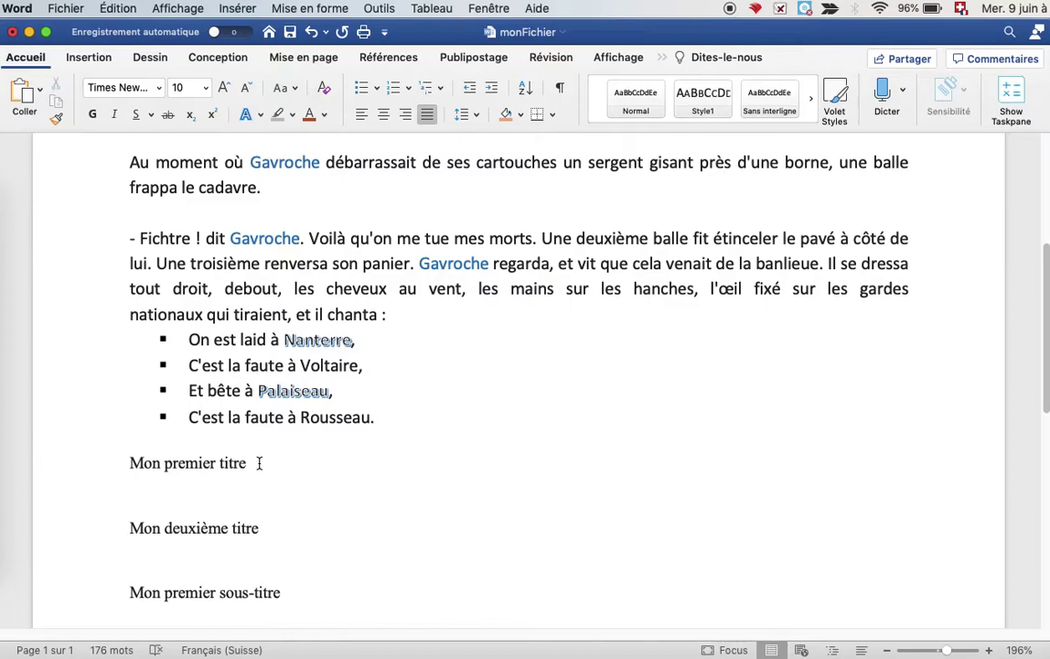
- Apply the Titre 1 style to "Mon premier titre" and "Mon deuxième titre"
{"action": "left_click_drag", "start_coordinate": [252, 464], "coordinate": [133, 469]}
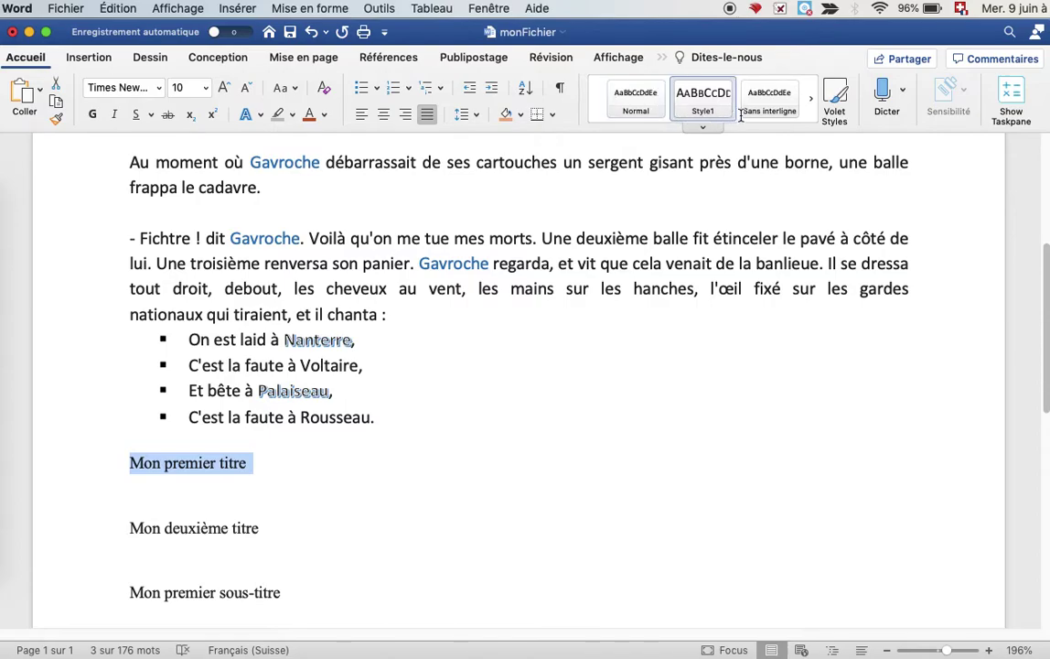
{"action": "left_click", "coordinate": [705, 129]}
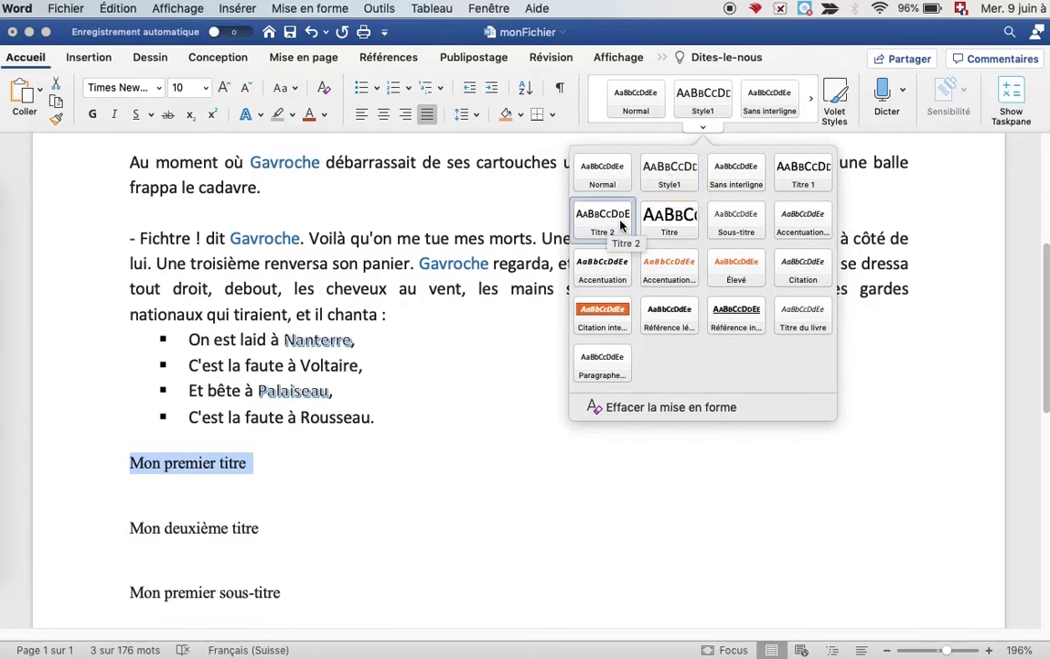
{"action": "left_click", "coordinate": [788, 180]}
{"action": "scroll", "coordinate": [558, 443], "scroll_direction": "down", "scroll_amount": 3}
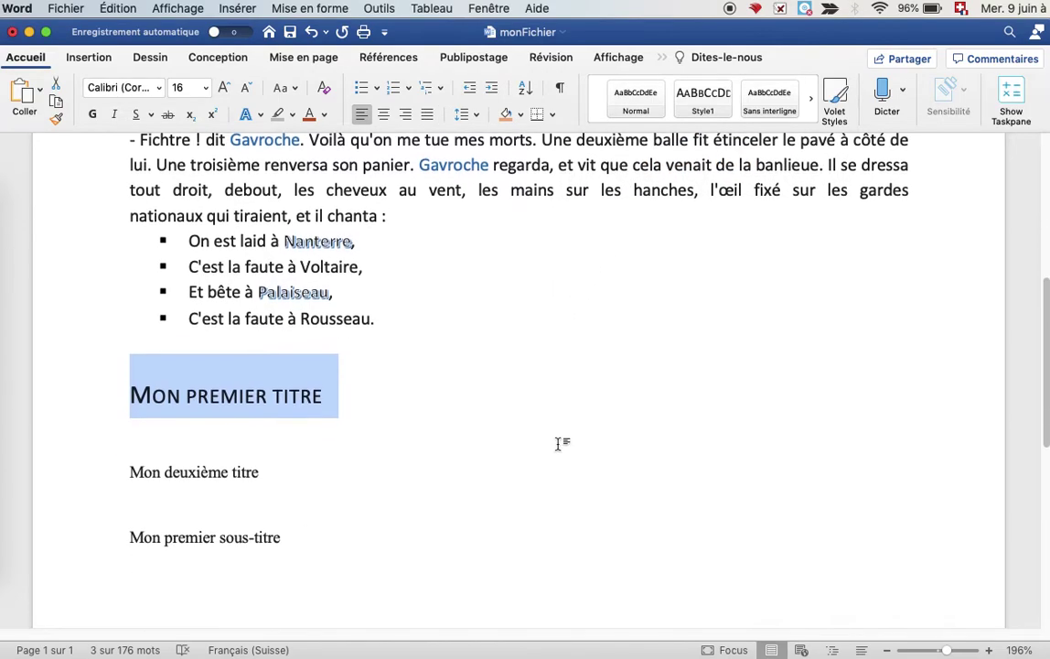
{"action": "left_click_drag", "start_coordinate": [272, 474], "coordinate": [131, 474]}
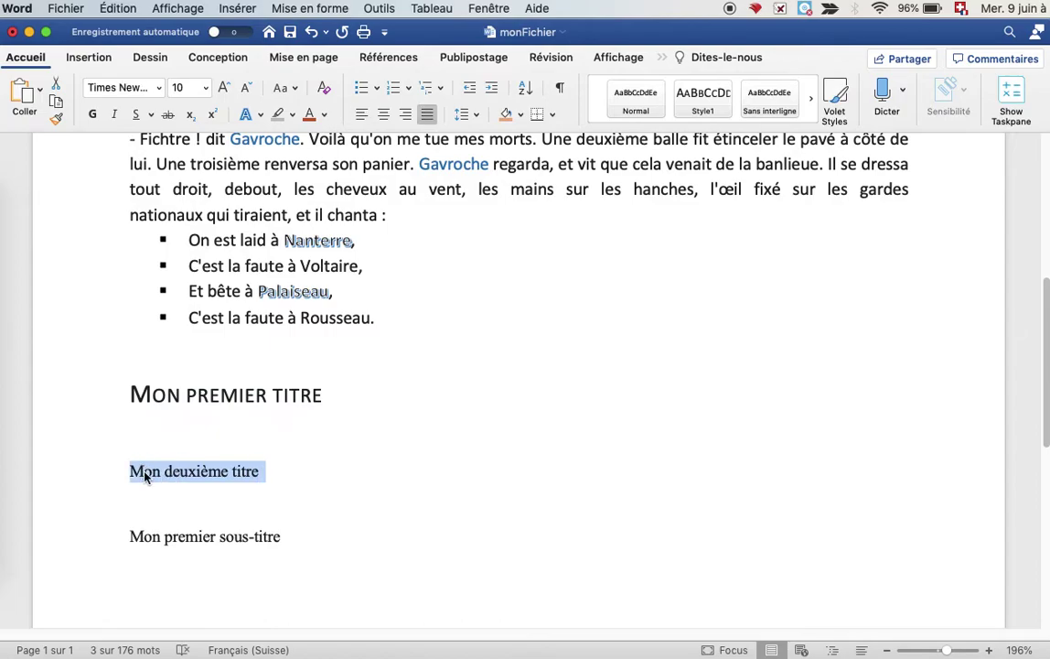
{"action": "left_click", "coordinate": [702, 129]}
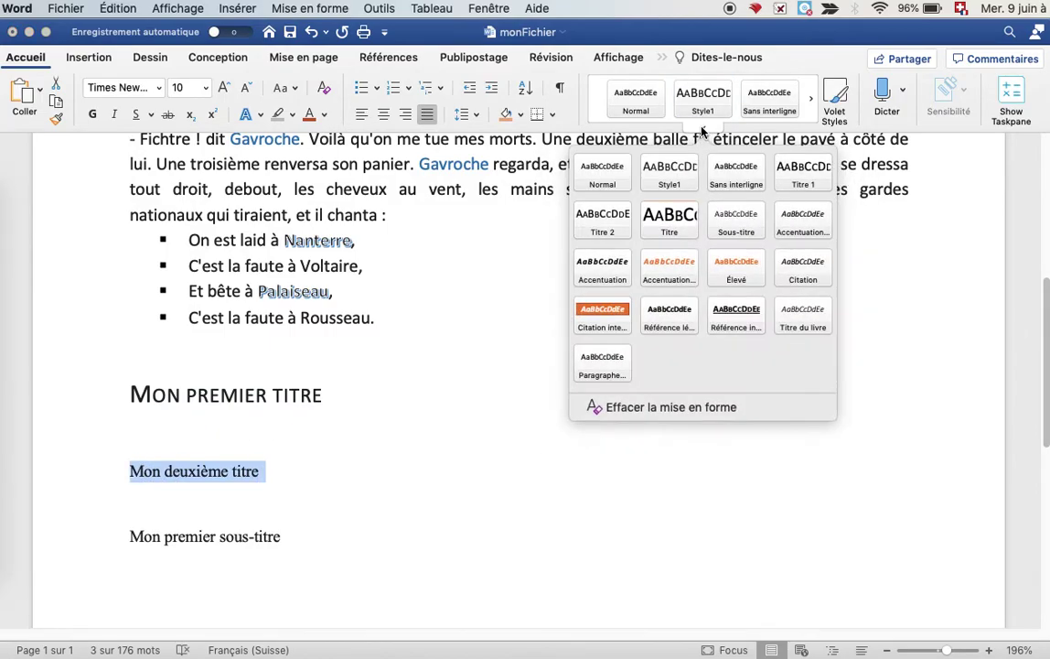
{"action": "left_click", "coordinate": [797, 180]}
- Apply the Titre 2 style to "Mon premier sous-titre"
{"action": "scroll", "coordinate": [455, 455], "scroll_direction": "down", "scroll_amount": 3}
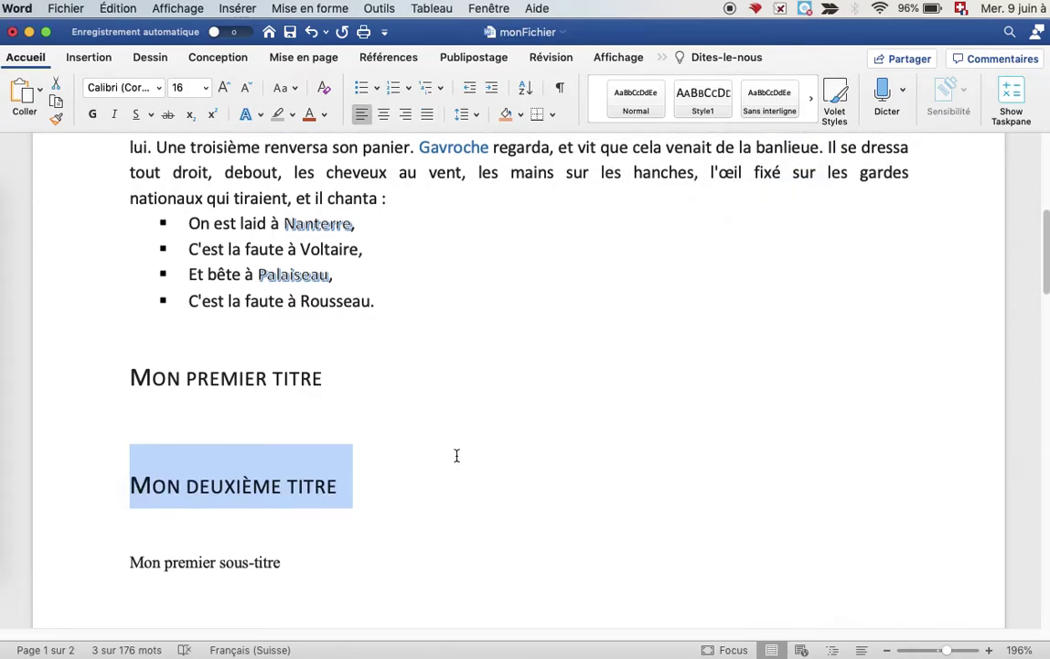
{"action": "left_click_drag", "start_coordinate": [287, 467], "coordinate": [126, 468]}
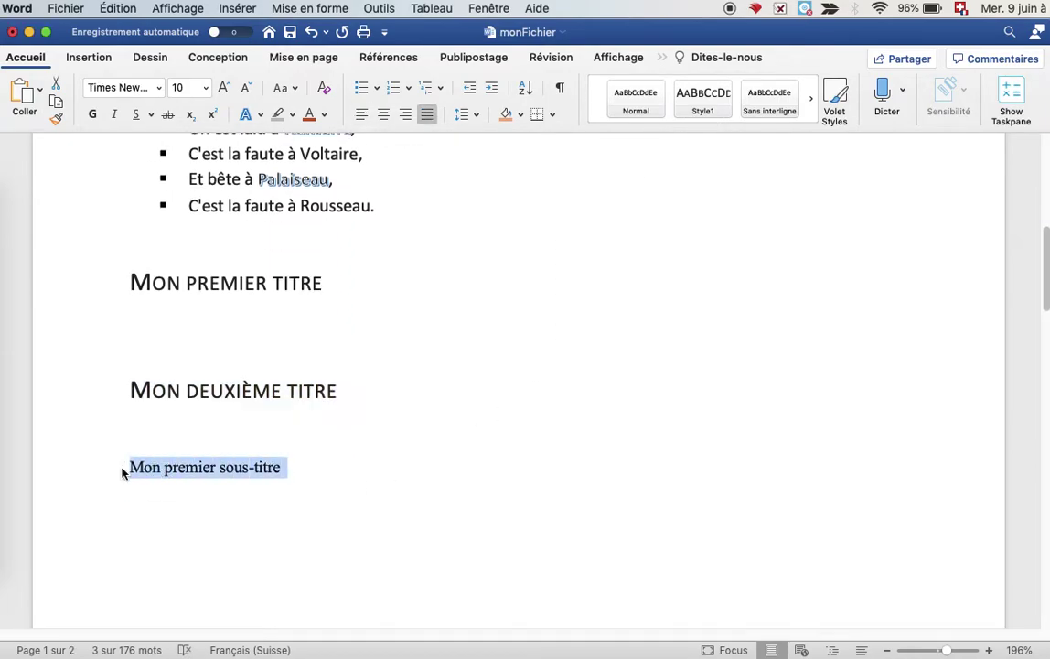
{"action": "left_click", "coordinate": [703, 129]}
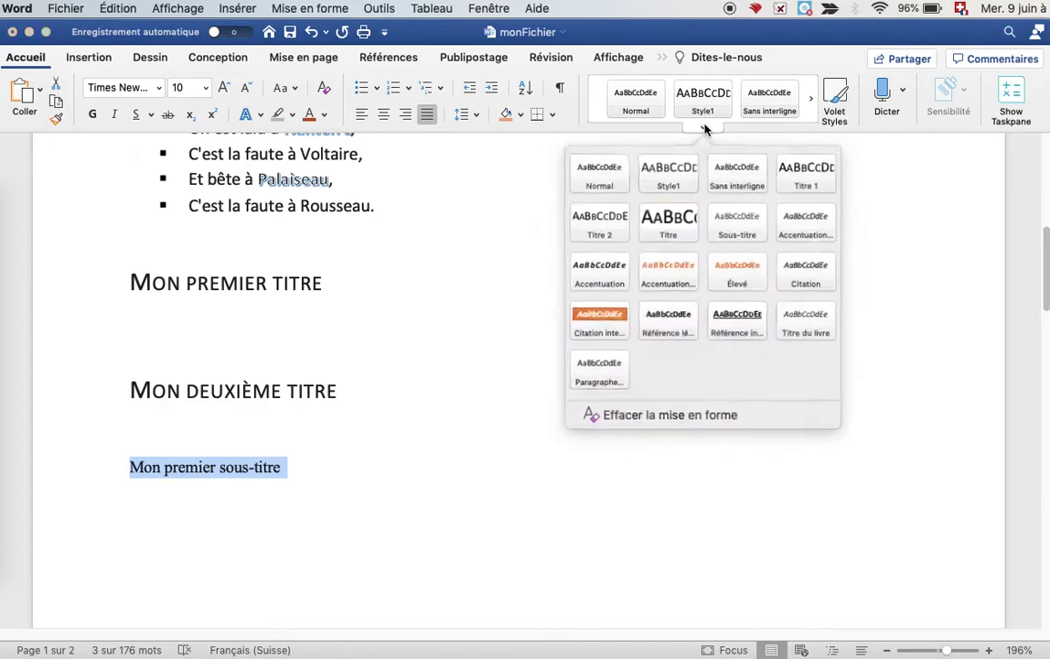
{"action": "left_click", "coordinate": [604, 233]}
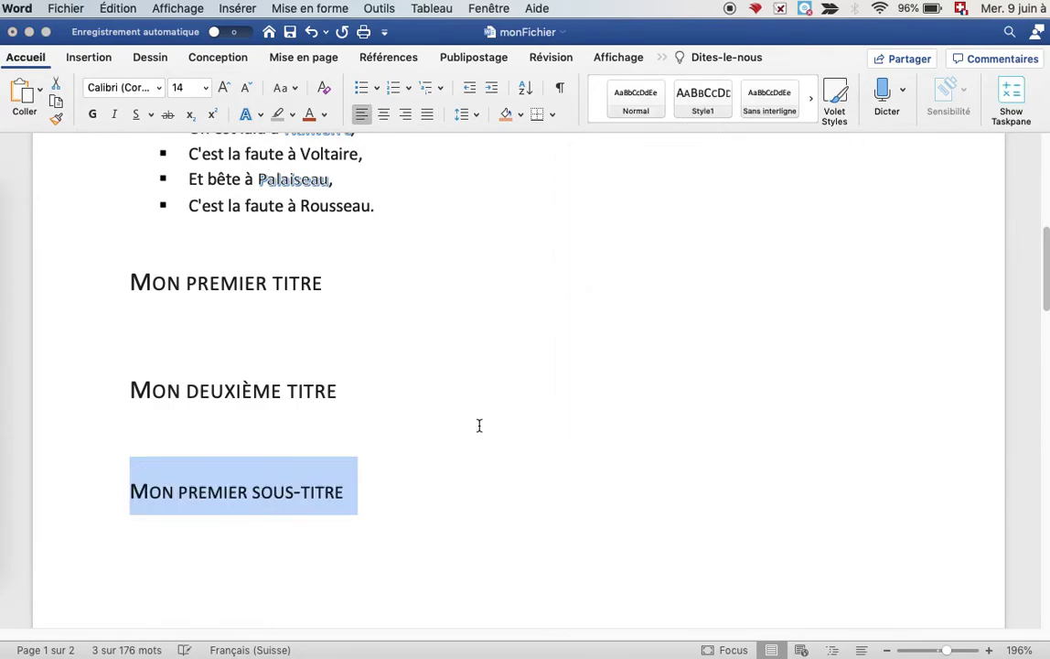
{"action": "left_click", "coordinate": [405, 437]}
- Insert two blank lines between the subtitle "Extrait des Misérables" and the first body paragraph
{"action": "scroll", "coordinate": [405, 437], "scroll_direction": "down", "scroll_amount": 2}
{"action": "scroll", "coordinate": [405, 437], "scroll_direction": "up", "scroll_amount": 8}
{"action": "scroll", "coordinate": [406, 437], "scroll_direction": "down", "scroll_amount": 5}
{"action": "scroll", "coordinate": [405, 438], "scroll_direction": "down", "scroll_amount": 3}
{"action": "scroll", "coordinate": [405, 438], "scroll_direction": "up", "scroll_amount": 12}
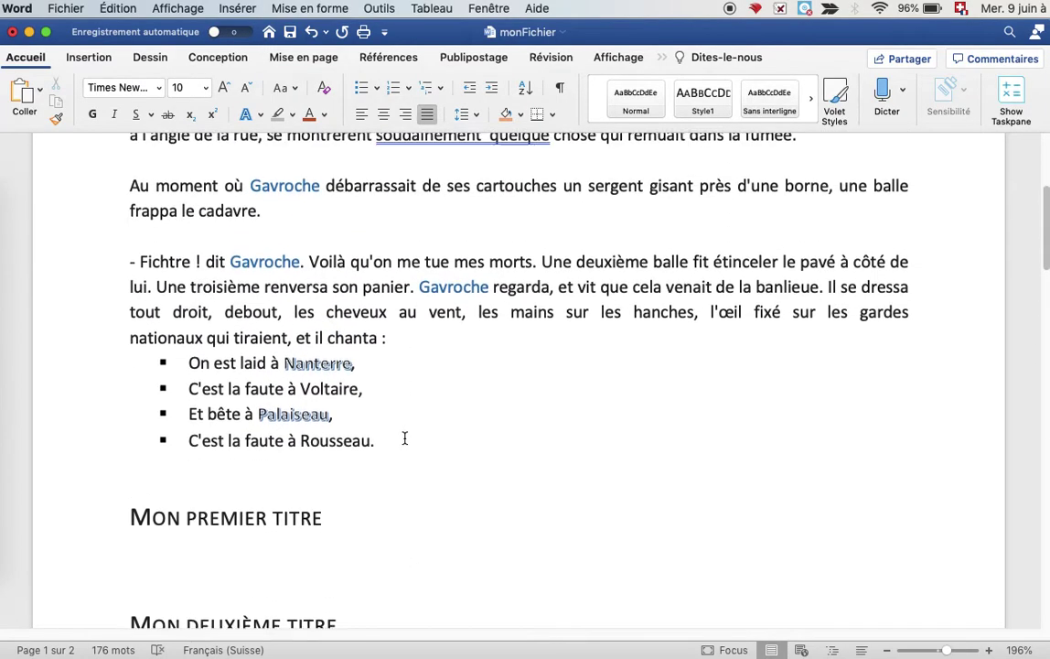
{"action": "left_click", "coordinate": [153, 350]}
{"action": "key", "text": "Return"}
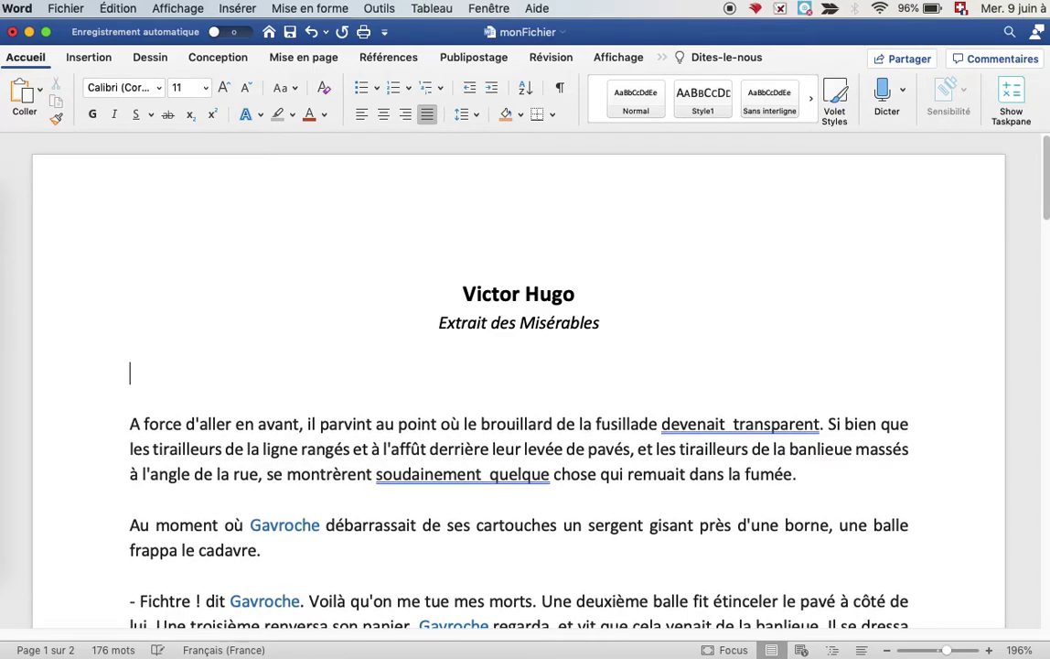
{"action": "key", "text": "Return"}
{"action": "key", "text": "Up"}
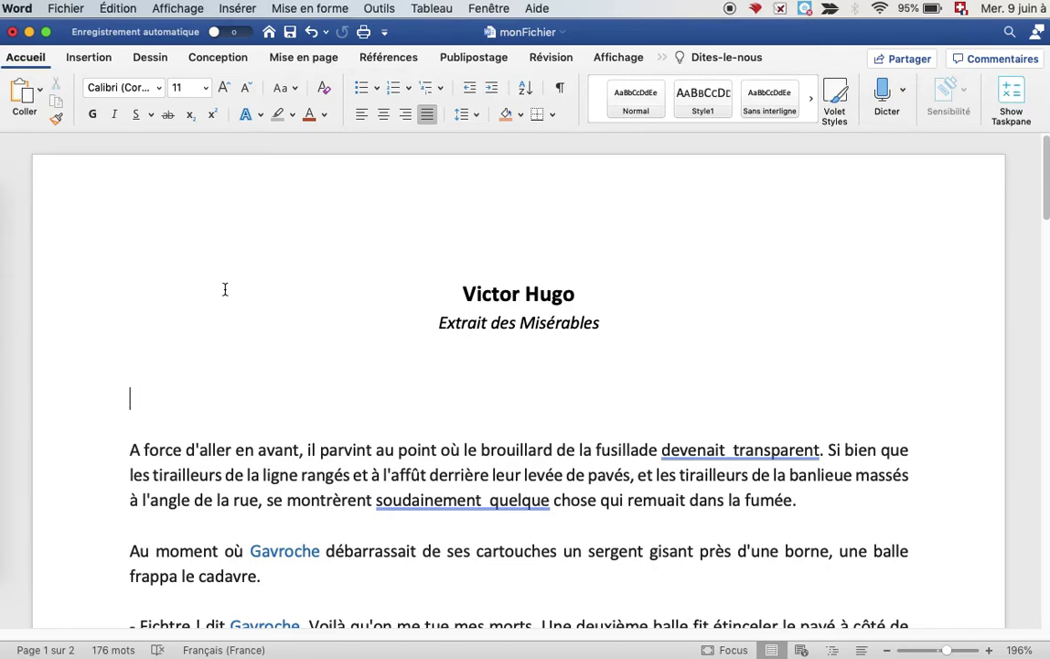
- Insert an automatic table of contents in the Classique format above the first body paragraph
{"action": "left_click", "coordinate": [389, 59]}
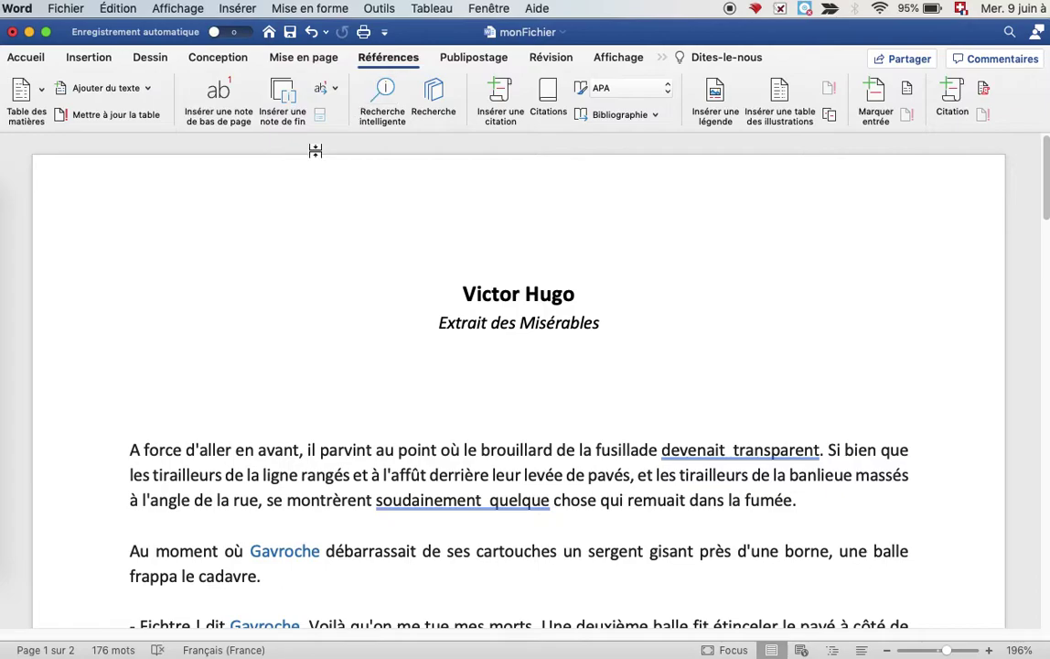
{"action": "left_click", "coordinate": [41, 91]}
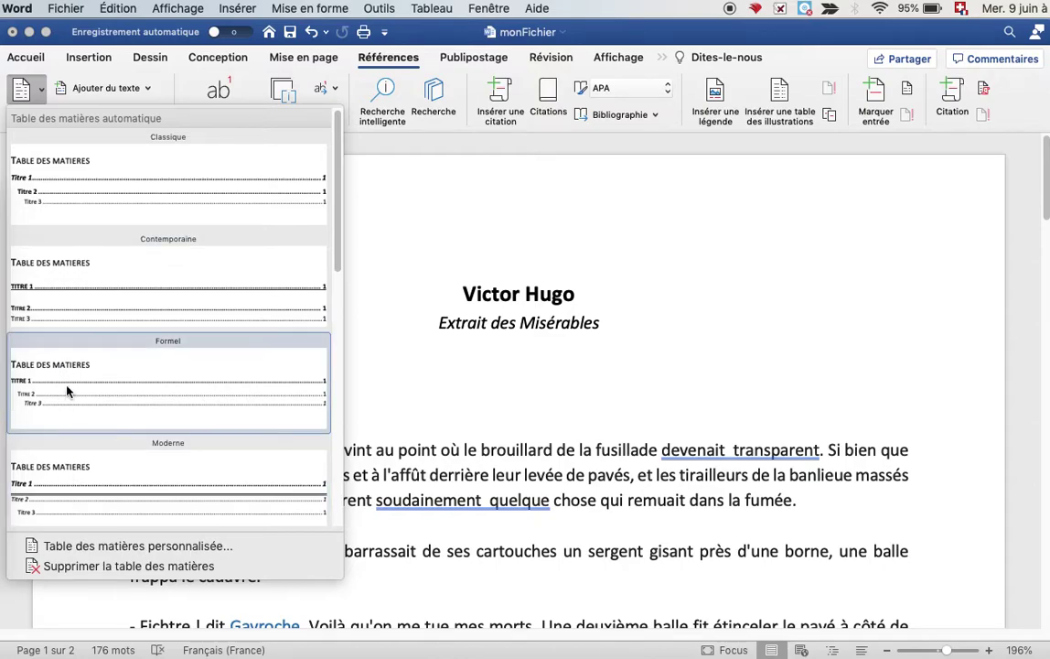
{"action": "left_click", "coordinate": [121, 173]}
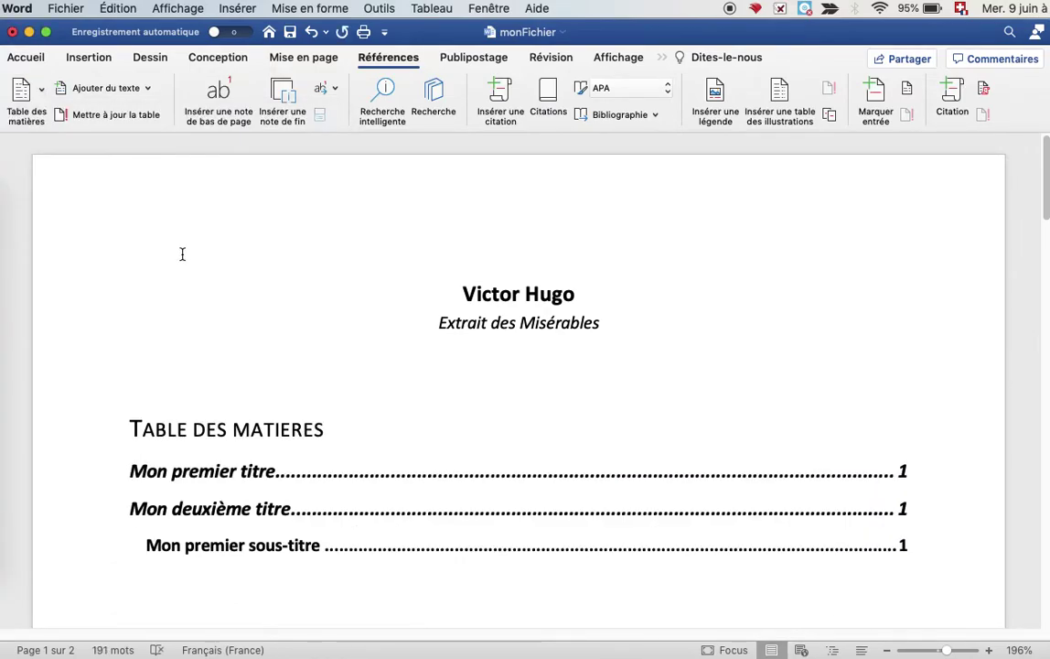
- Add the line "Mon troisième titre" below the heading "Mon premier sous-titre"
{"action": "scroll", "coordinate": [387, 410], "scroll_direction": "down", "scroll_amount": 3}
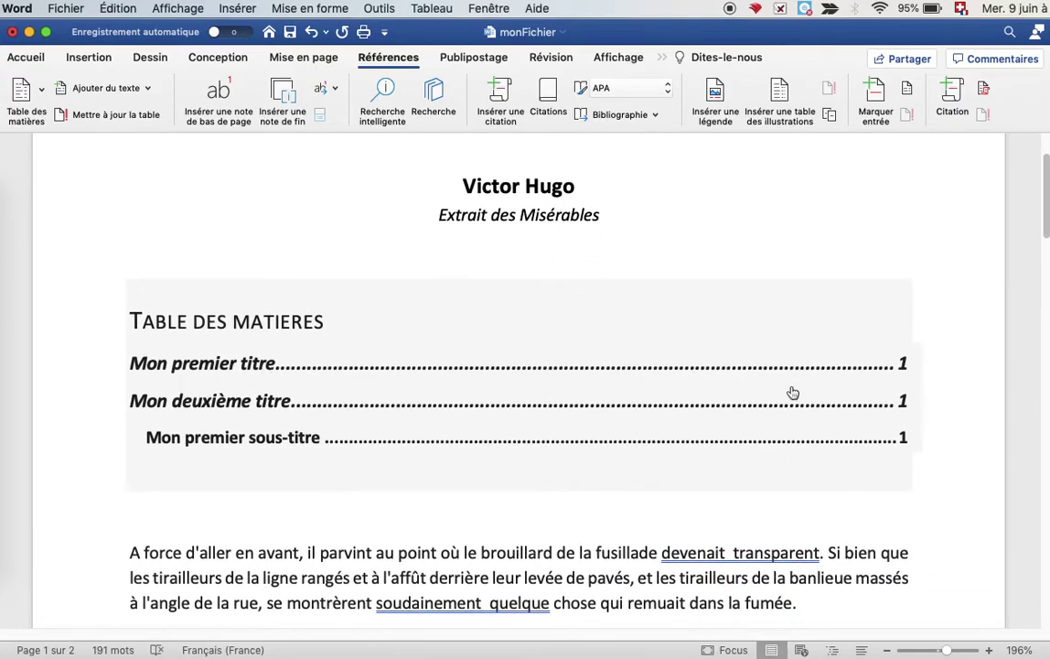
{"action": "scroll", "coordinate": [509, 471], "scroll_direction": "down", "scroll_amount": 1}
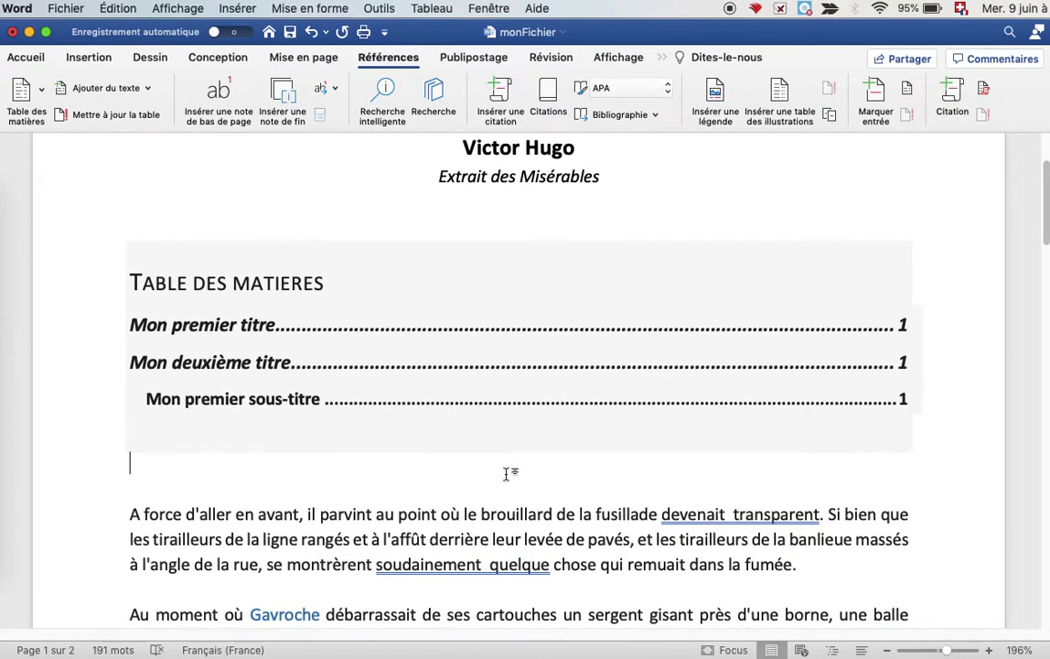
{"action": "scroll", "coordinate": [506, 473], "scroll_direction": "down", "scroll_amount": 15}
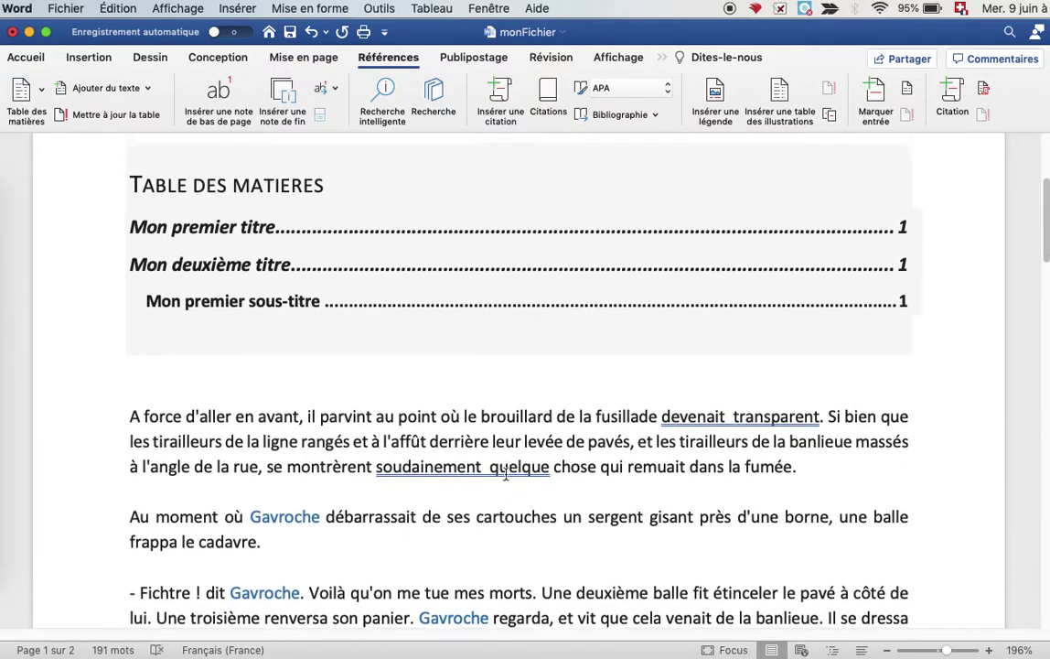
{"action": "scroll", "coordinate": [506, 473], "scroll_direction": "down", "scroll_amount": 2}
{"action": "left_click", "coordinate": [265, 477]}
{"action": "type", "text": "Mon troisième titre"}
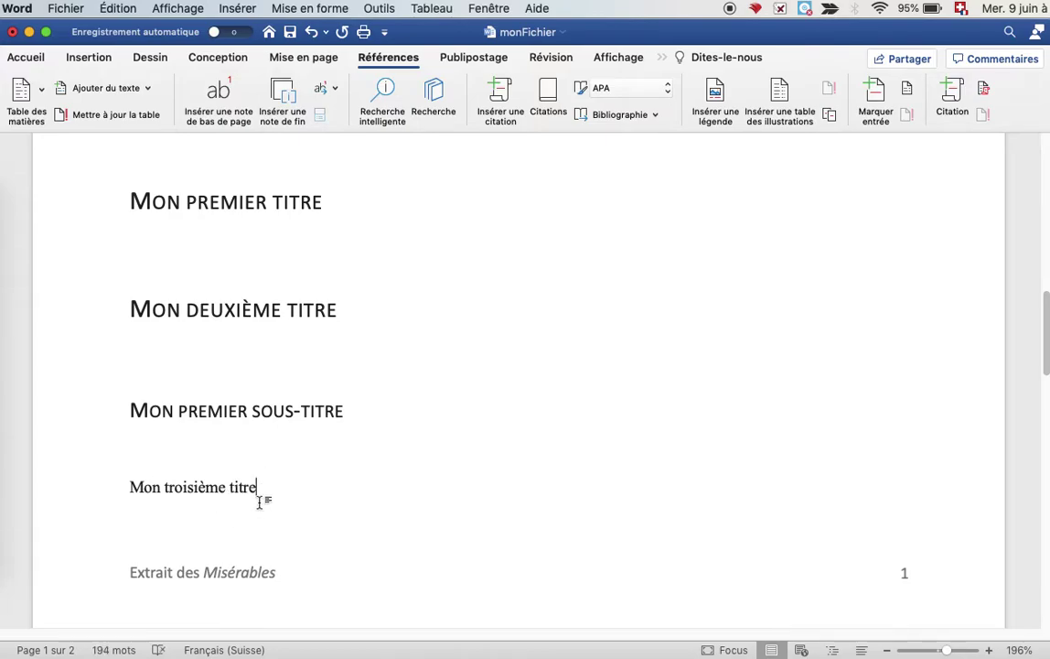
- Apply the Titre 1 style to "Mon troisième titre"
{"action": "left_click_drag", "start_coordinate": [243, 488], "coordinate": [137, 485]}
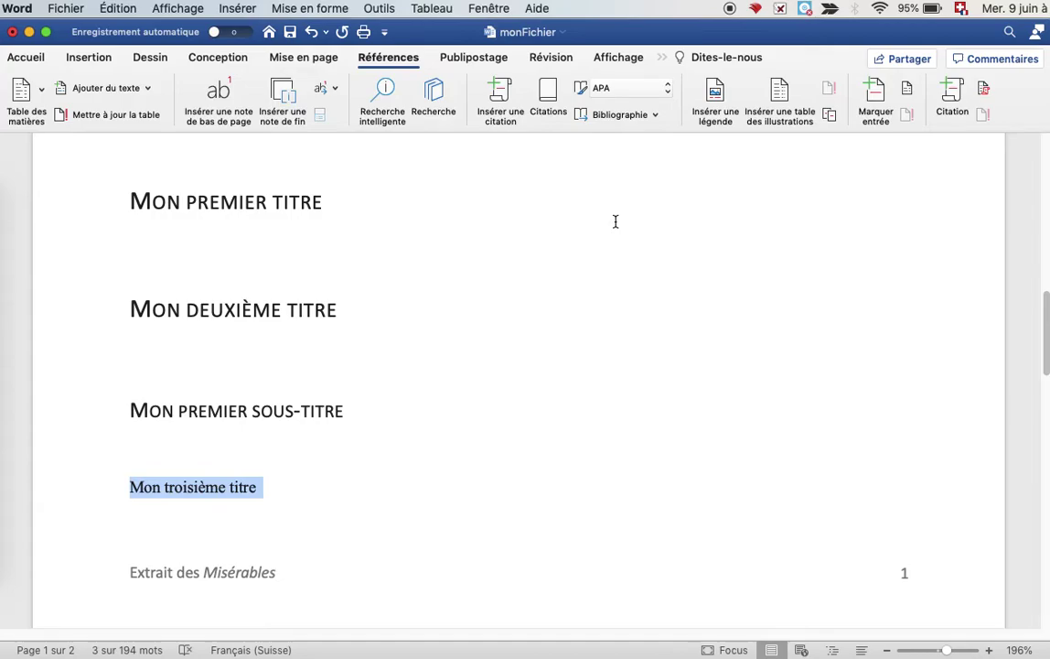
{"action": "left_click", "coordinate": [32, 60]}
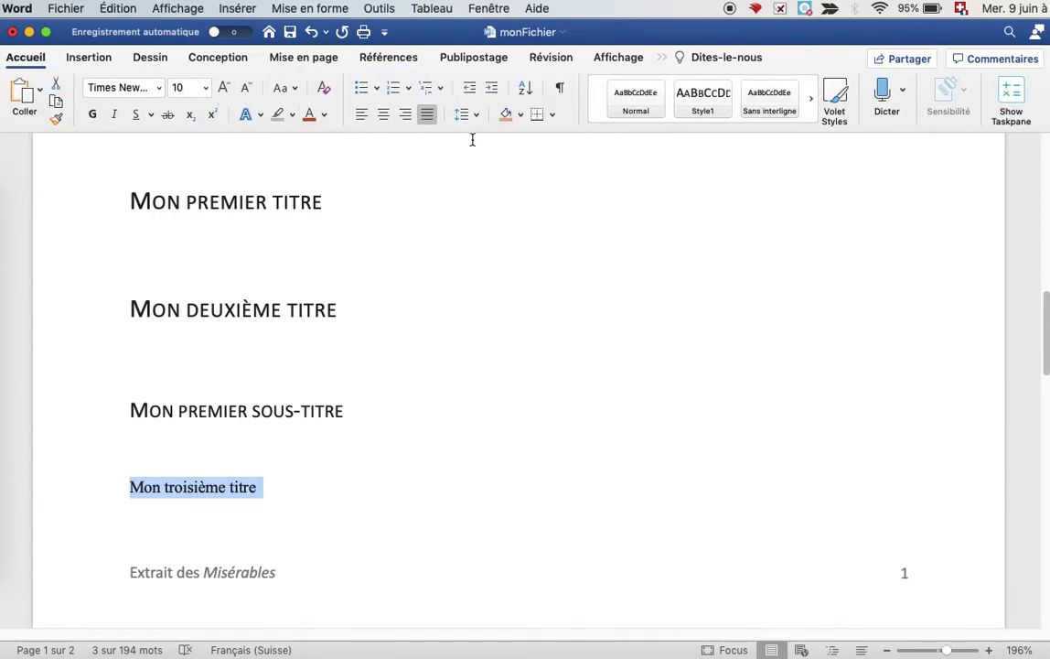
{"action": "left_click", "coordinate": [703, 127]}
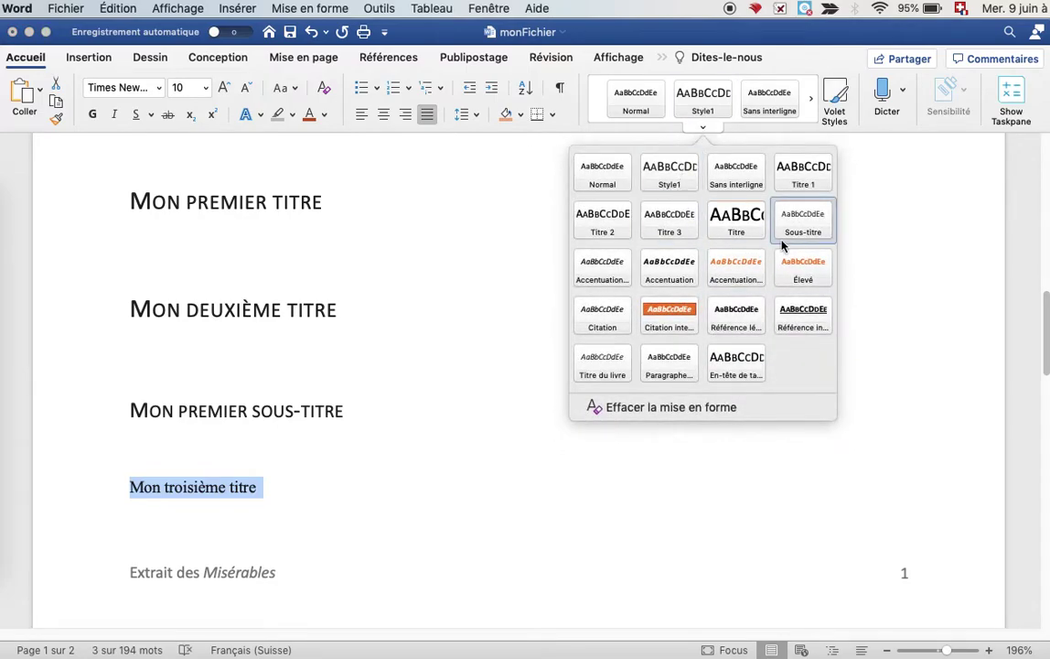
{"action": "left_click", "coordinate": [802, 179]}
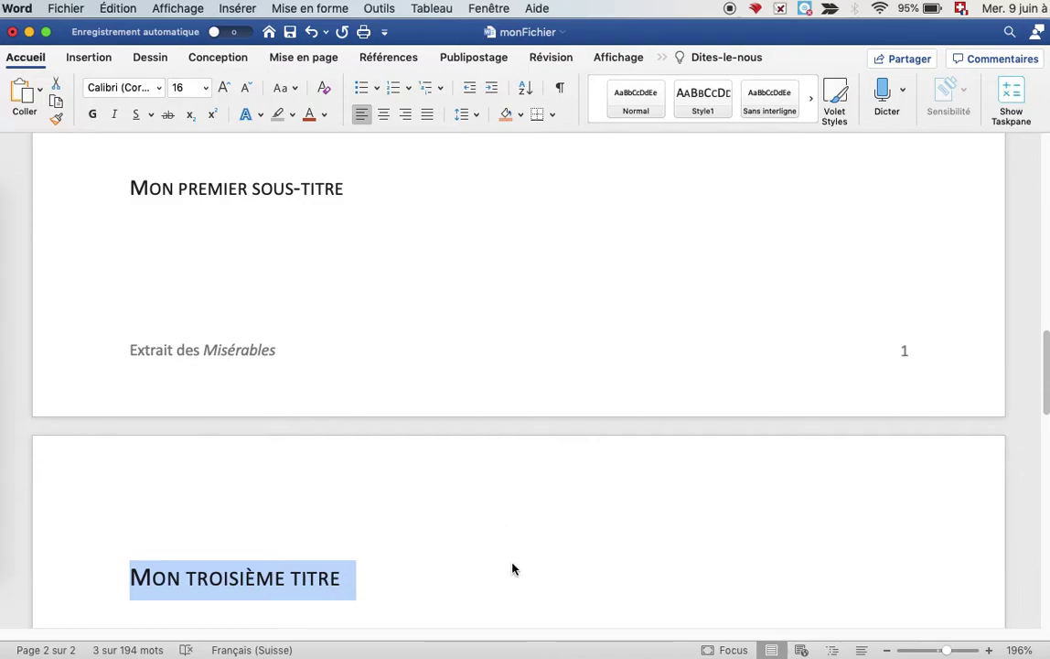
{"action": "left_click", "coordinate": [505, 587]}
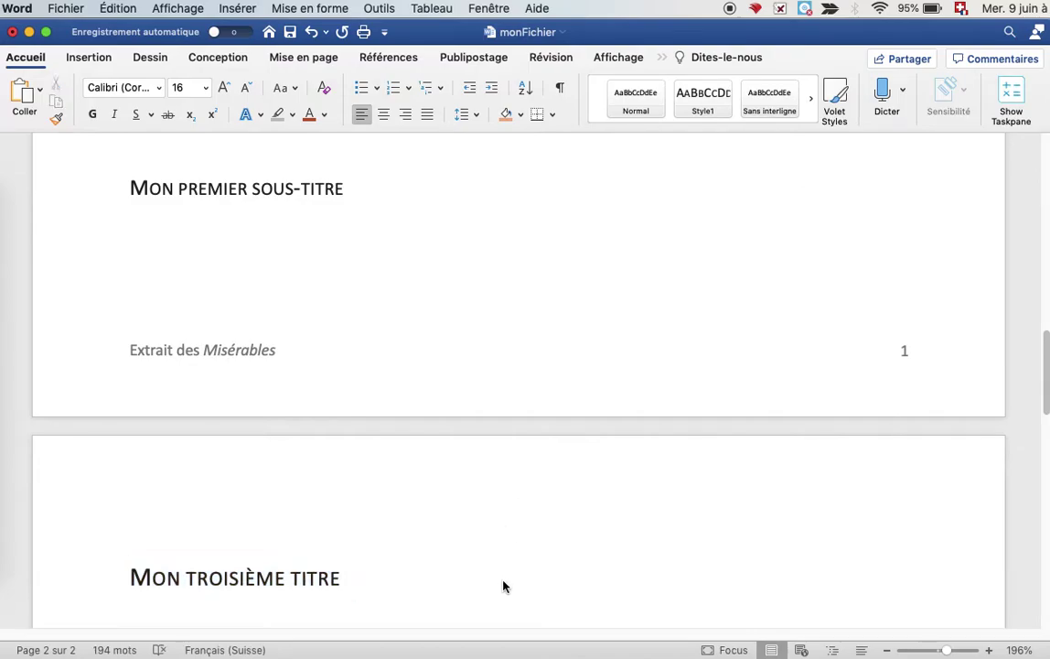
- Update the entire table of contents, not only its page numbers
{"action": "scroll", "coordinate": [503, 587], "scroll_direction": "down", "scroll_amount": 3}
{"action": "scroll", "coordinate": [503, 581], "scroll_direction": "up", "scroll_amount": 9}
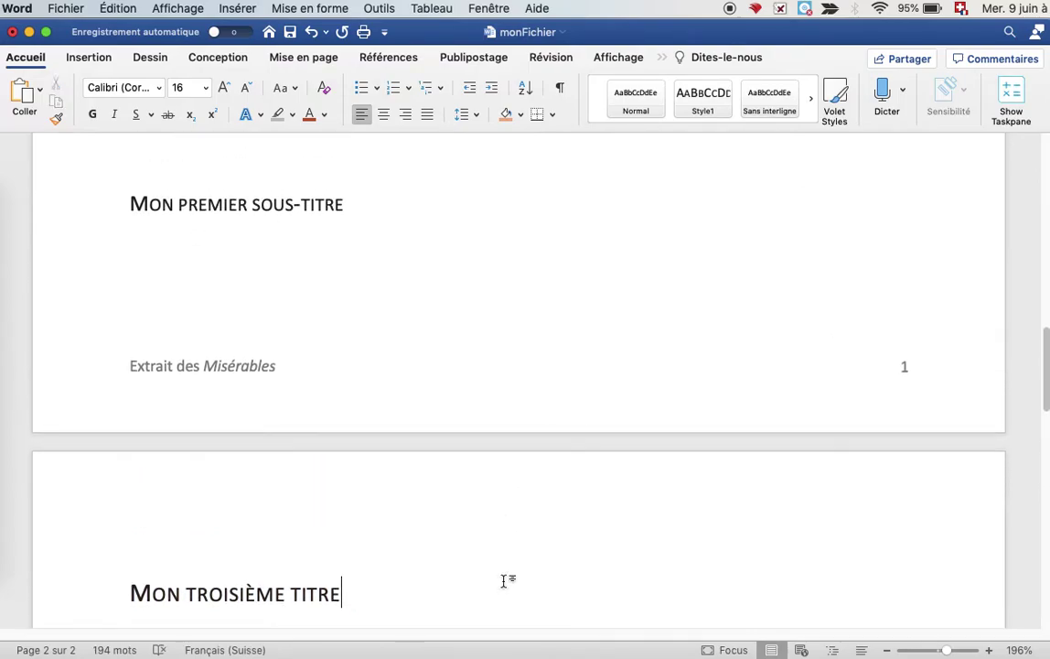
{"action": "scroll", "coordinate": [503, 581], "scroll_direction": "down", "scroll_amount": 11}
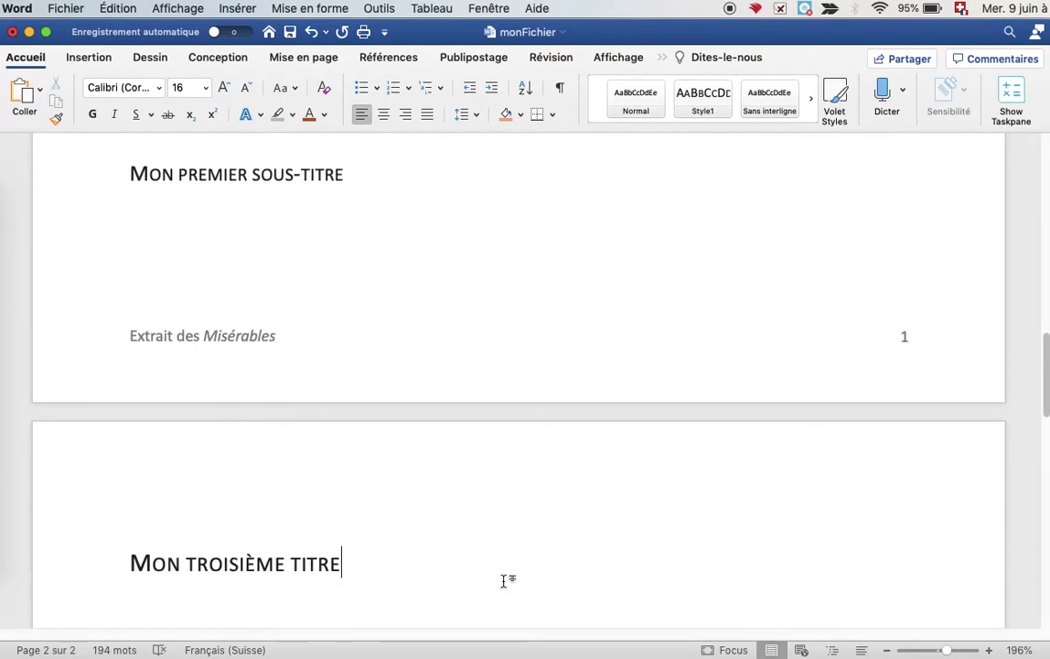
{"action": "scroll", "coordinate": [503, 581], "scroll_direction": "up", "scroll_amount": 6}
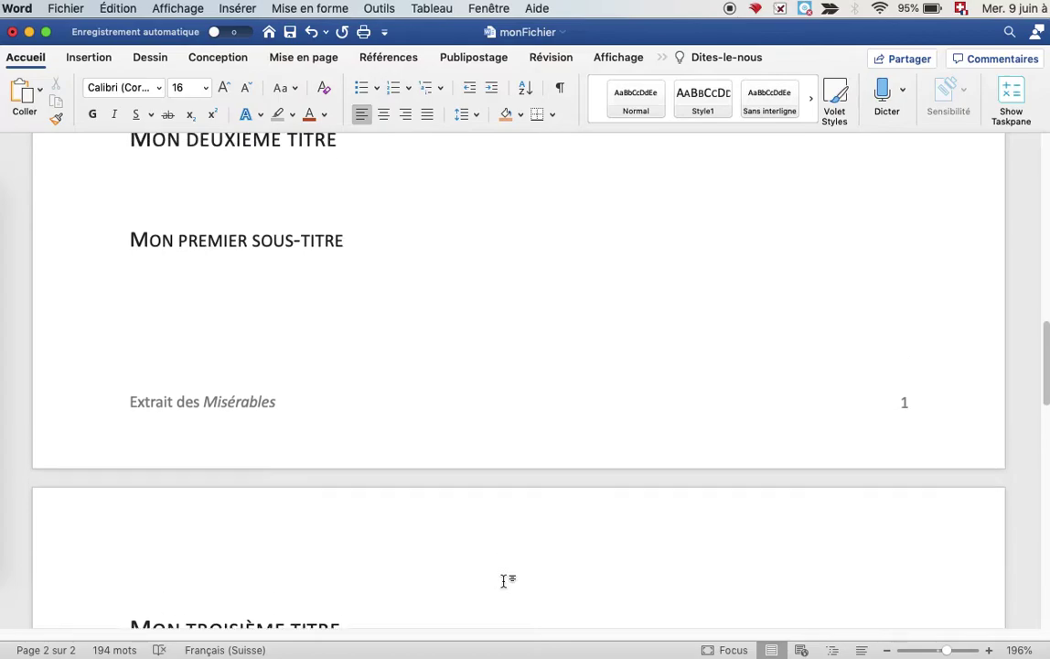
{"action": "scroll", "coordinate": [503, 584], "scroll_direction": "up", "scroll_amount": 11}
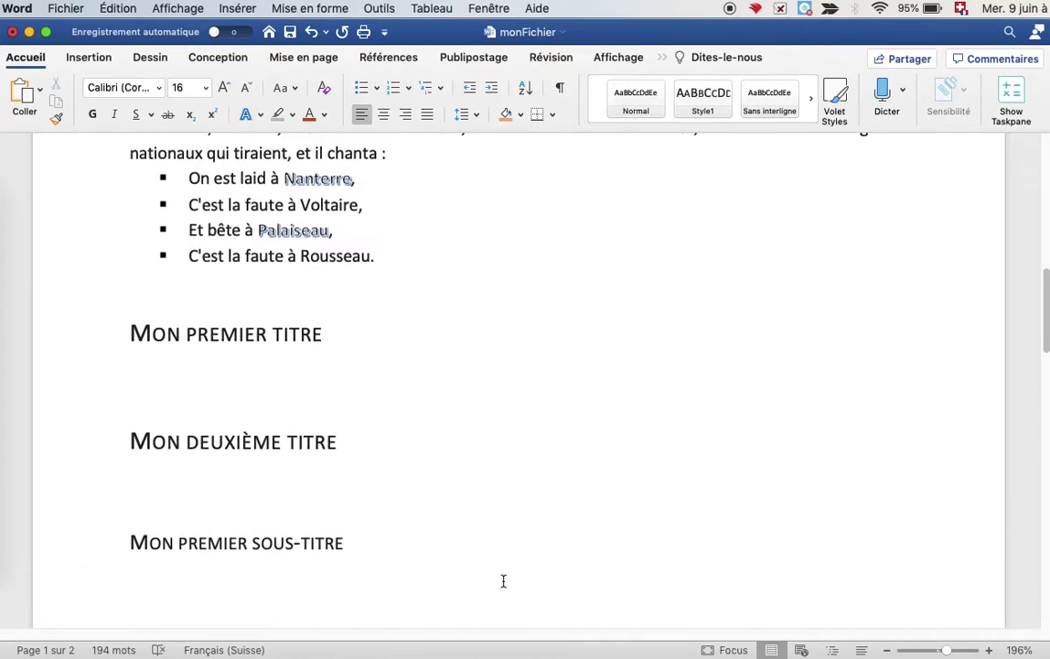
{"action": "scroll", "coordinate": [503, 581], "scroll_direction": "up", "scroll_amount": 9}
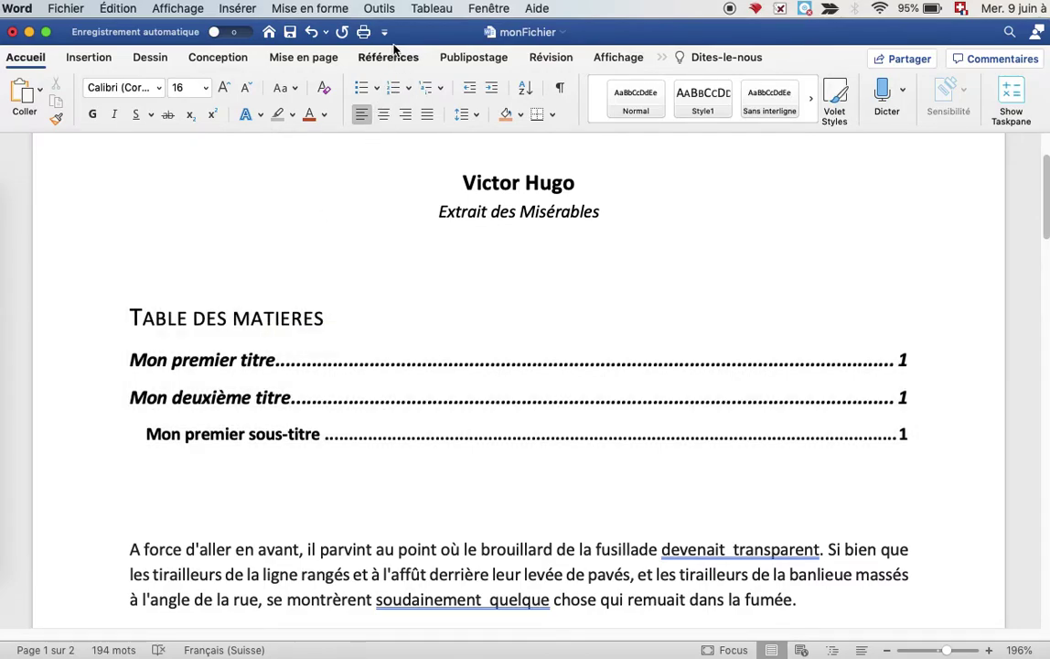
{"action": "left_click", "coordinate": [385, 58]}
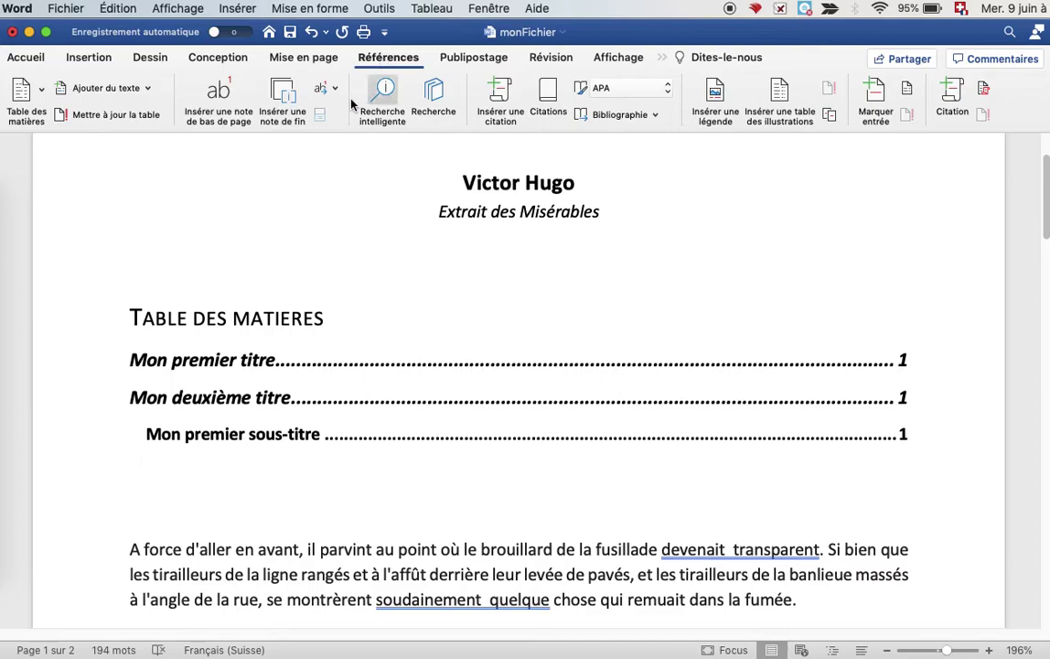
{"action": "left_click", "coordinate": [128, 119]}
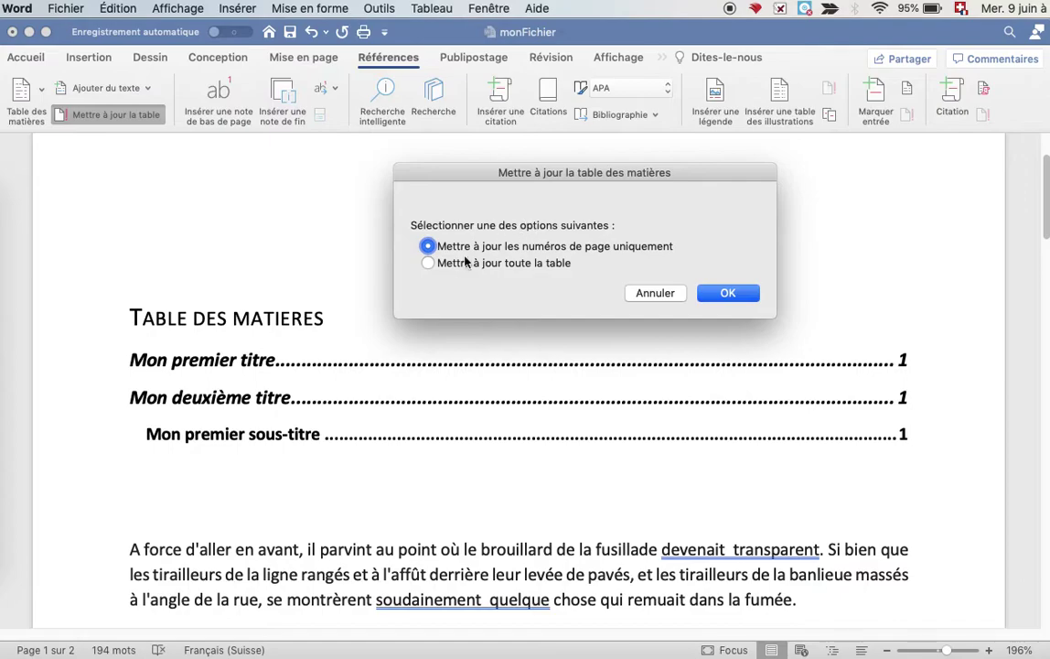
{"action": "left_click", "coordinate": [428, 263]}
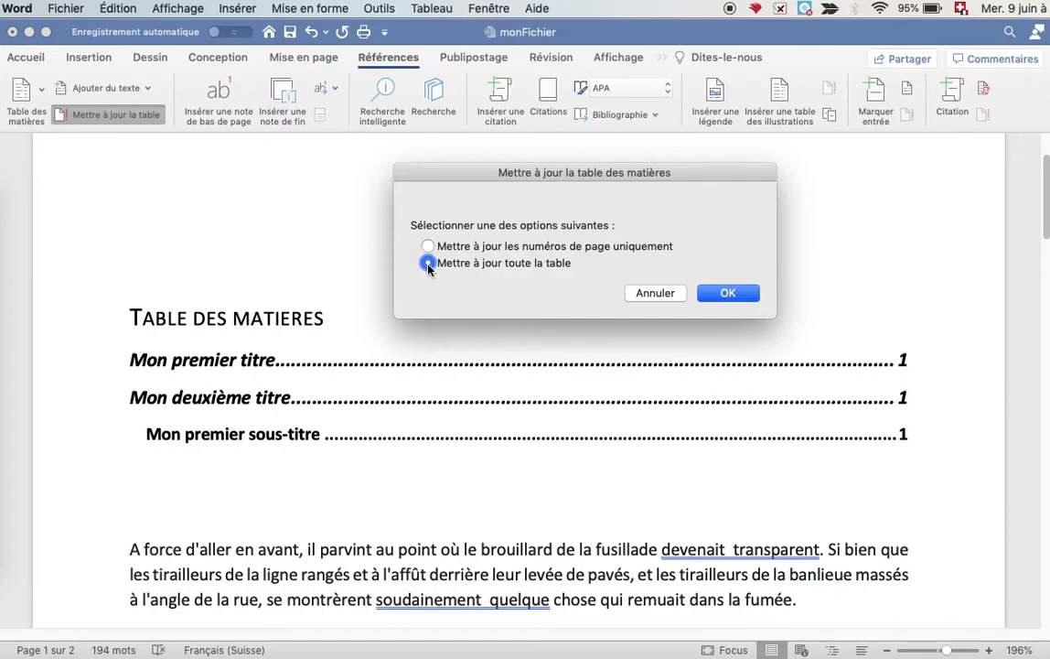
{"action": "left_click", "coordinate": [727, 293]}
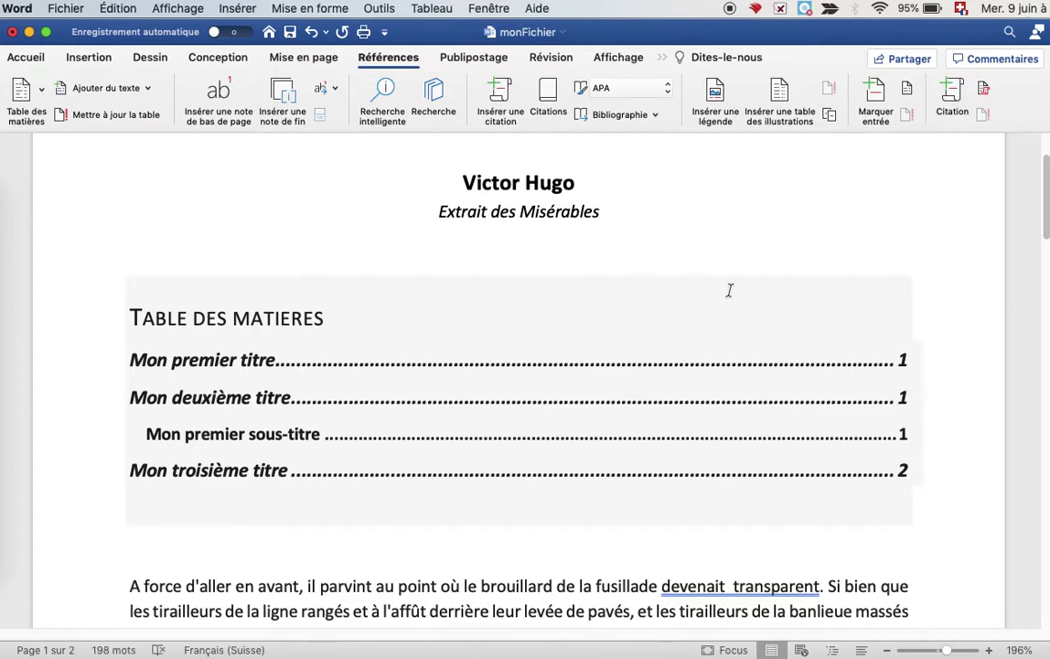
- Add the line "Mon titre personnalisé" below the heading "Mon troisième titre"
{"action": "scroll", "coordinate": [729, 290], "scroll_direction": "down", "scroll_amount": 15}
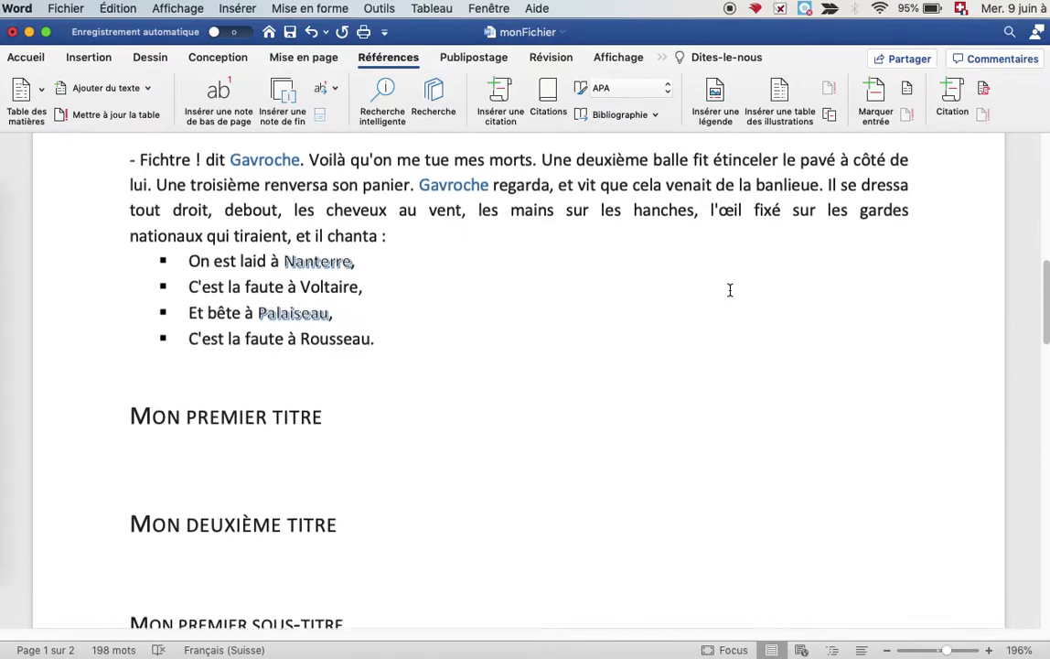
{"action": "scroll", "coordinate": [729, 293], "scroll_direction": "down", "scroll_amount": 3}
{"action": "key", "text": "Return"}
{"action": "type", "text": "Mon titre personnaéli"}
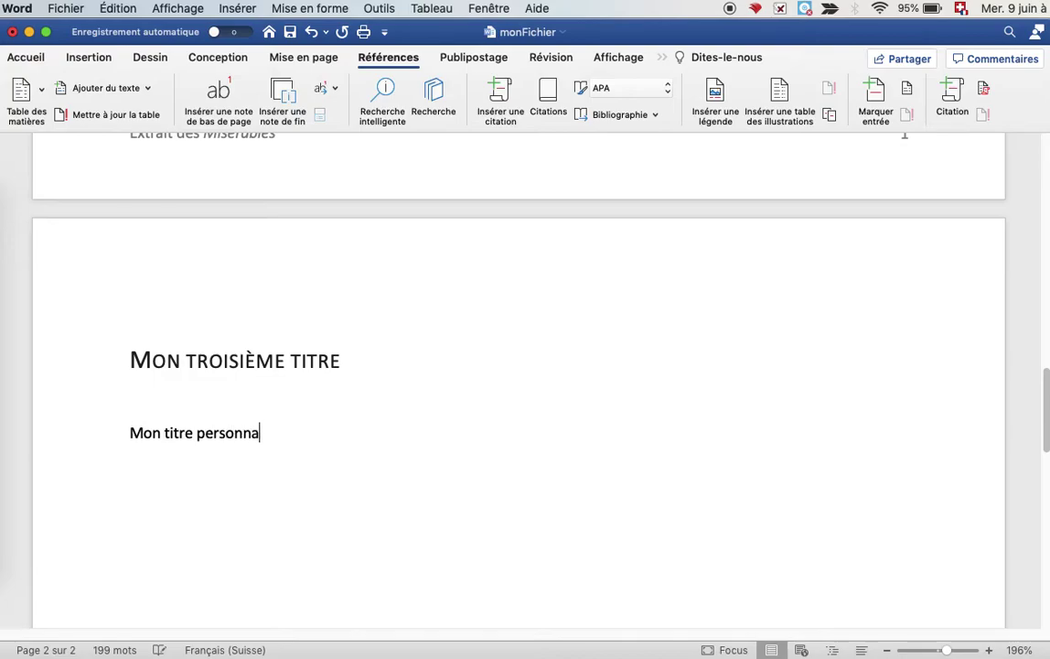
{"action": "key", "text": "BackSpace"}
{"action": "key", "text": "BackSpace"}
{"action": "key", "text": "BackSpace"}
{"action": "type", "text": "lisé"}
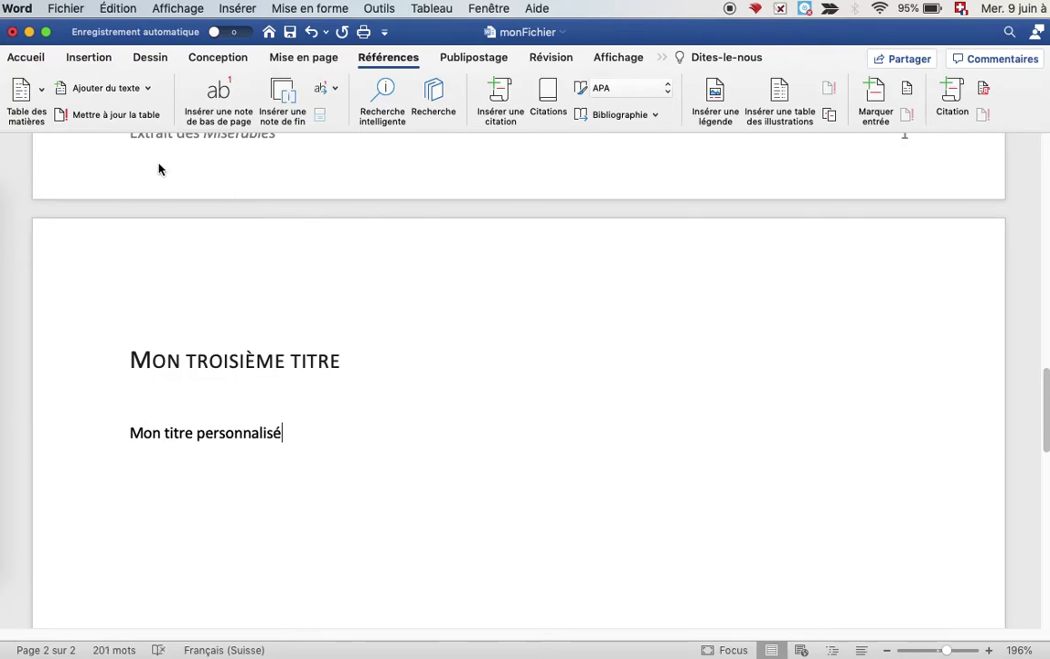
- Start a new paragraph style from the line "Mon titre personnalisé", named "Mon style personnalisé" and based on Titre 1
{"action": "left_click", "coordinate": [28, 60]}
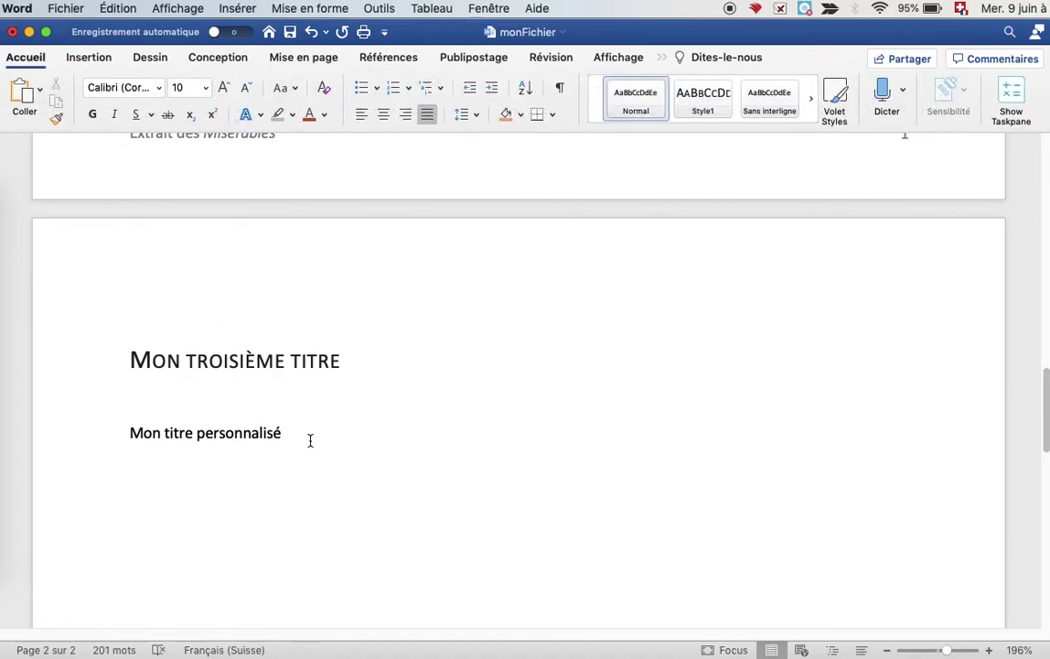
{"action": "triple_click", "coordinate": [277, 435]}
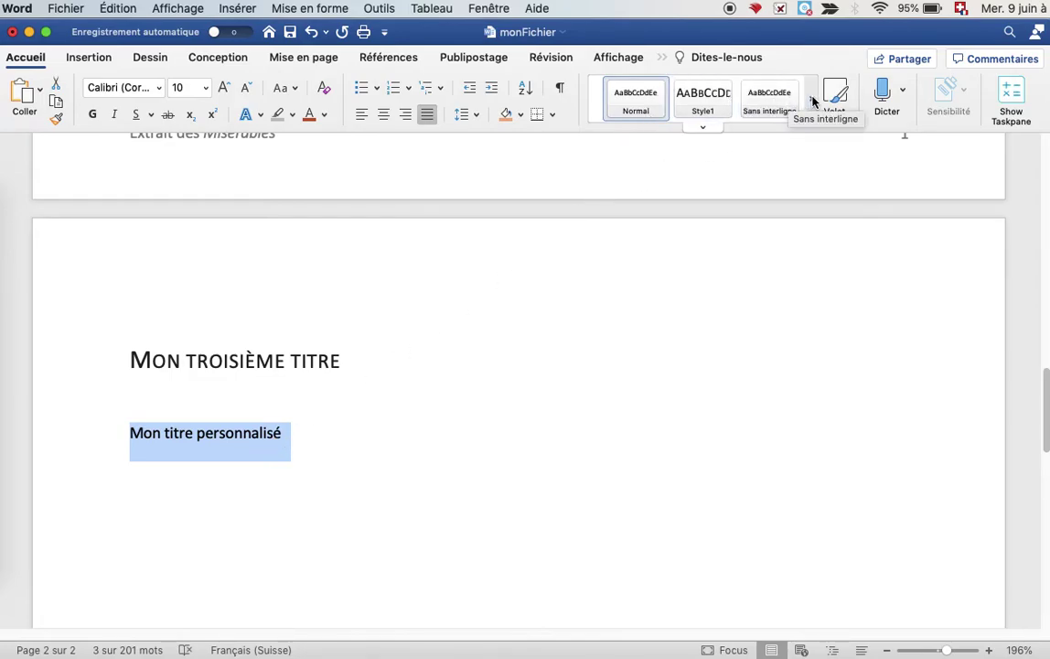
{"action": "left_click", "coordinate": [841, 98]}
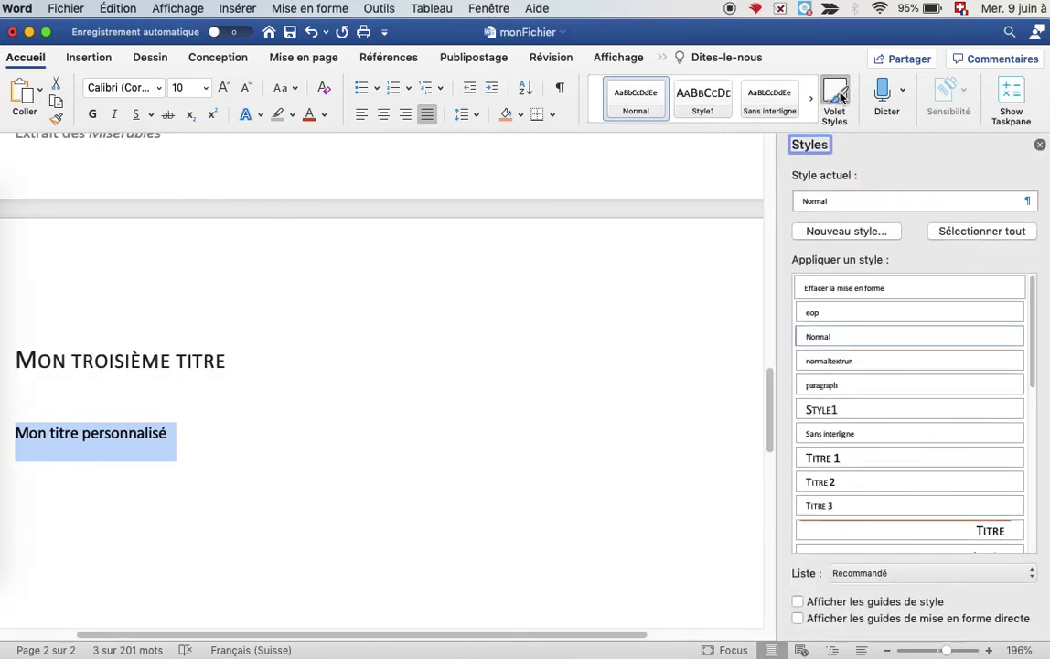
{"action": "left_click", "coordinate": [847, 231]}
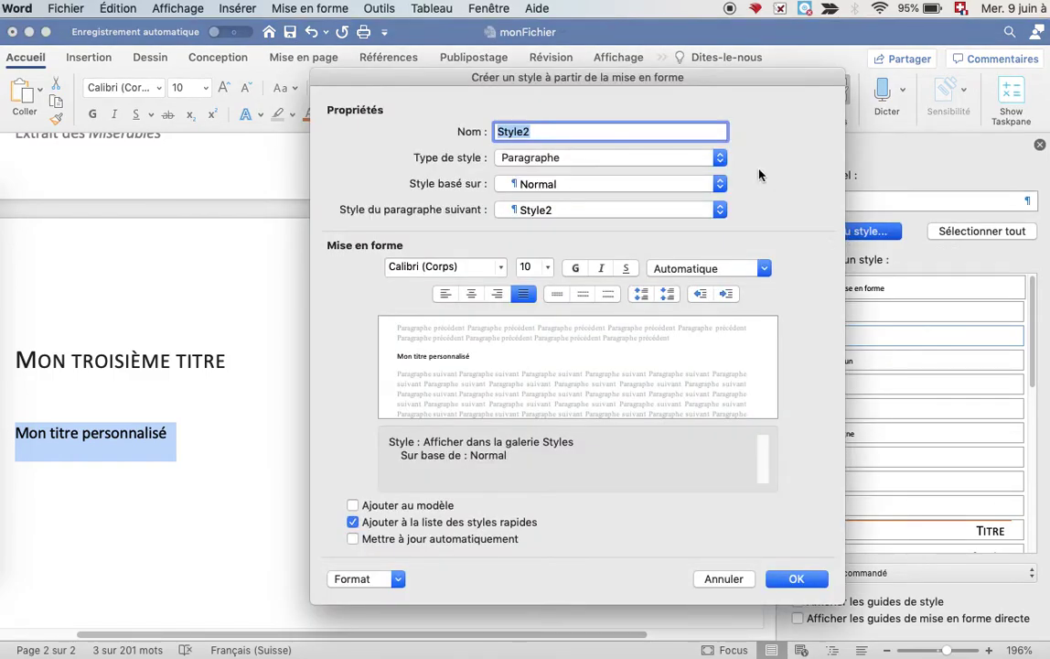
{"action": "type", "text": "M"}
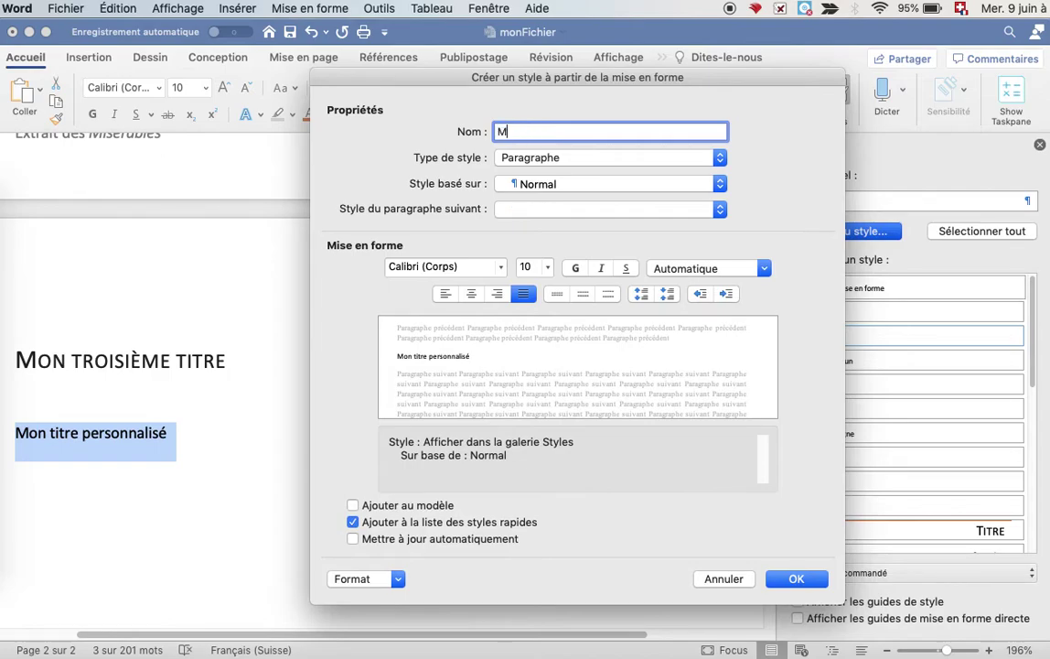
{"action": "type", "text": "on style personnalis"}
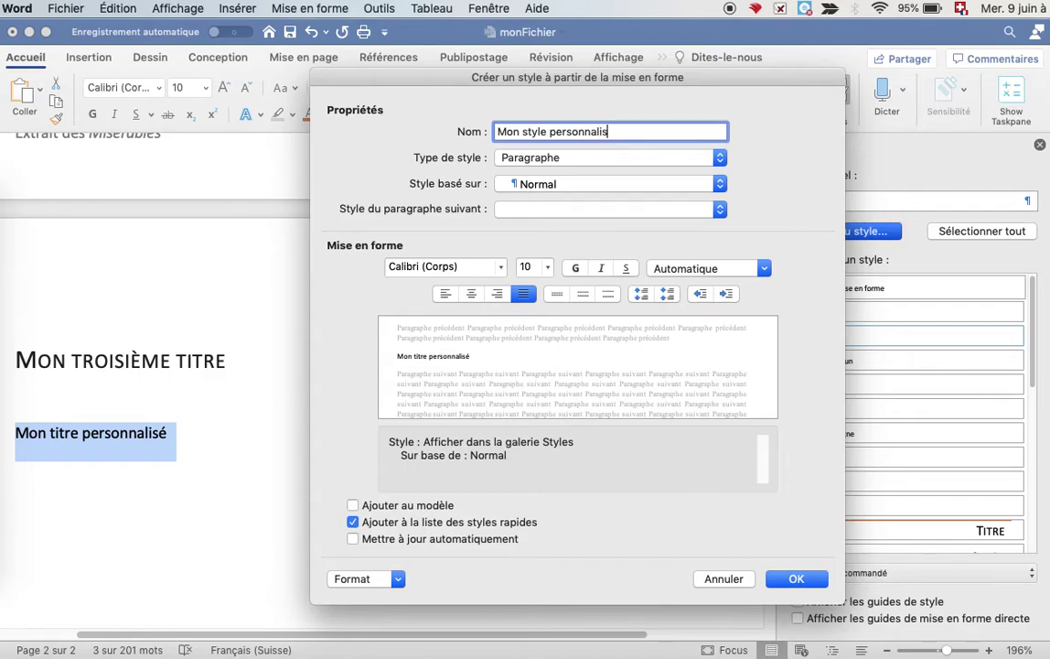
{"action": "type", "text": "é"}
{"action": "left_click", "coordinate": [719, 185]}
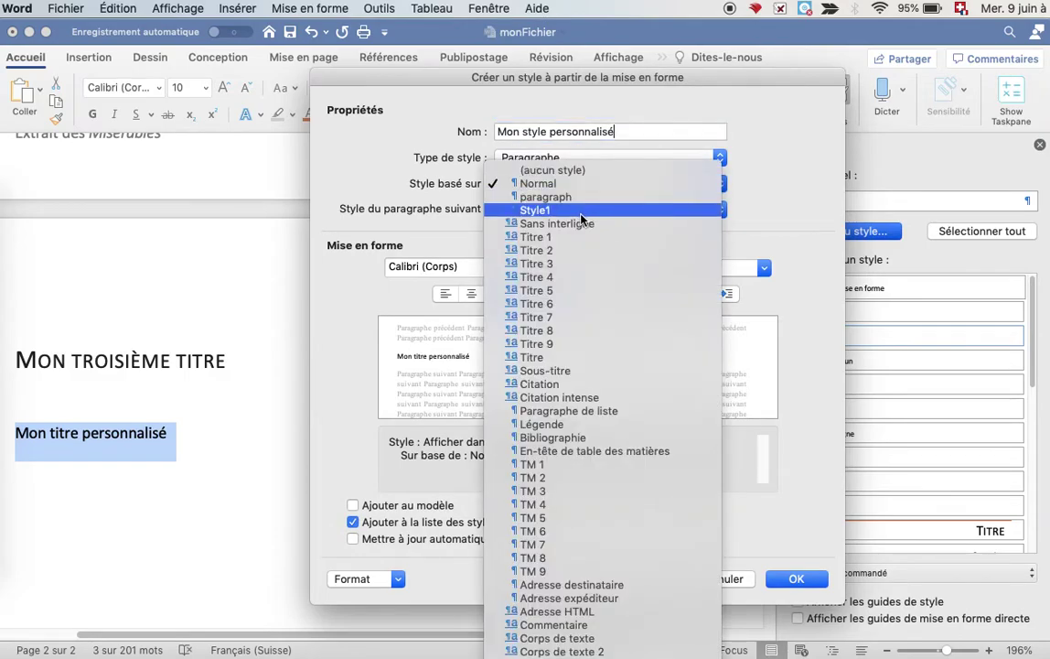
{"action": "left_click", "coordinate": [561, 239]}
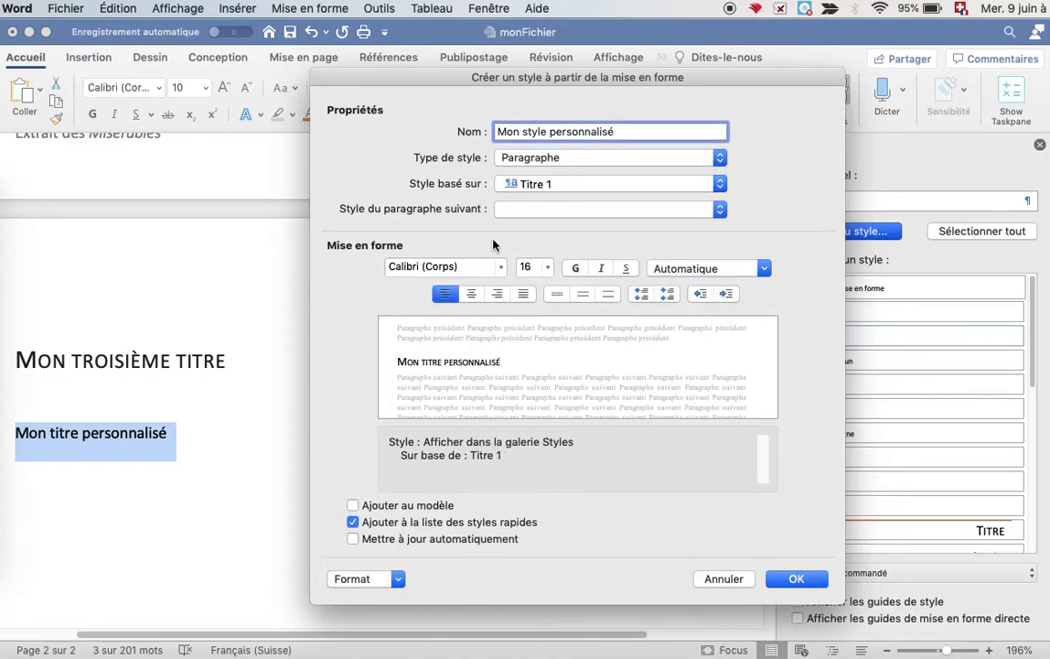
- Format the new style as Copperplate, 12 pt, italic, and save it
{"action": "left_click", "coordinate": [545, 268]}
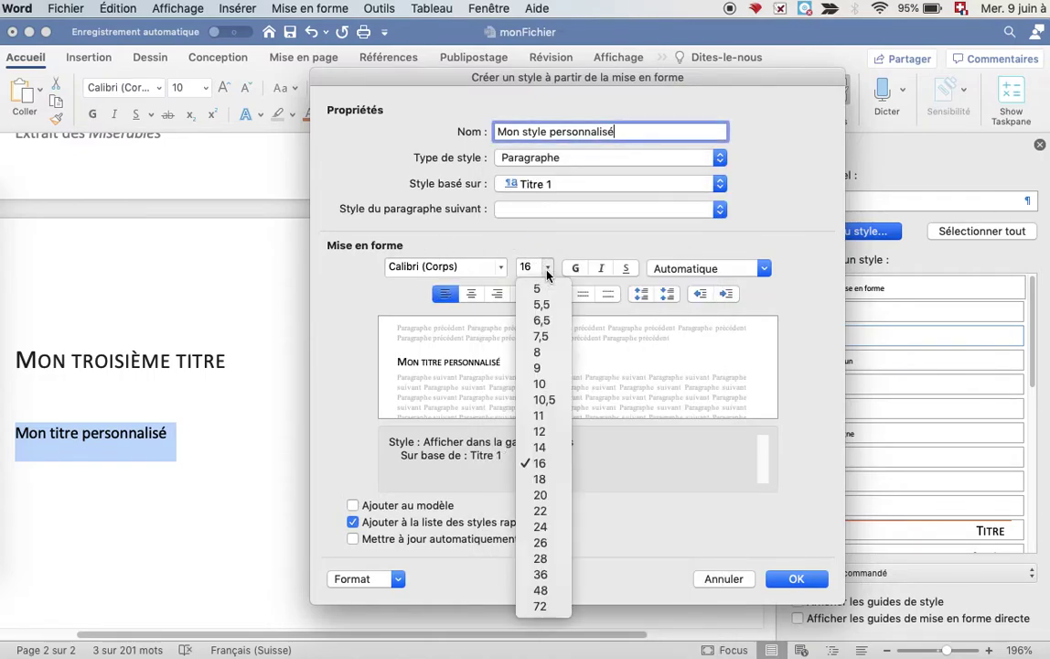
{"action": "left_click", "coordinate": [541, 431]}
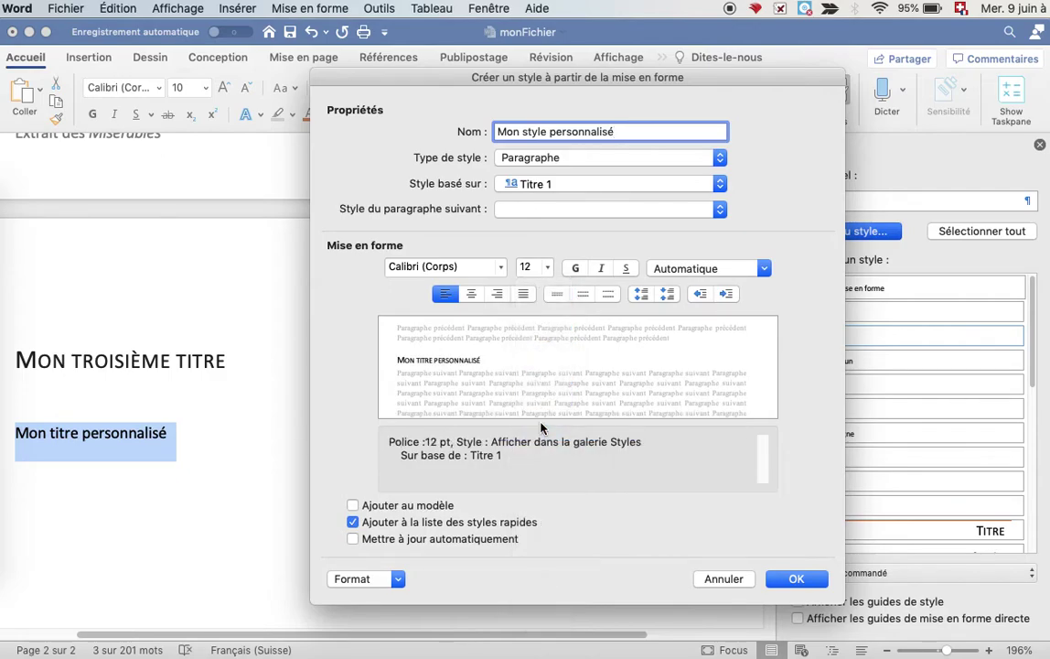
{"action": "left_click", "coordinate": [601, 268]}
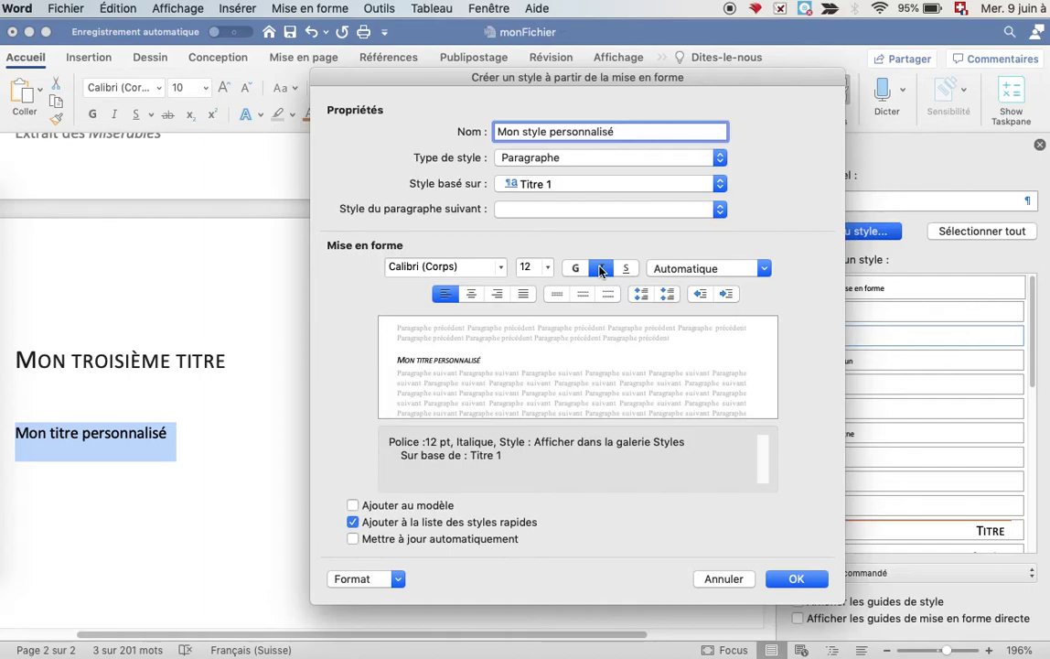
{"action": "left_click", "coordinate": [500, 268]}
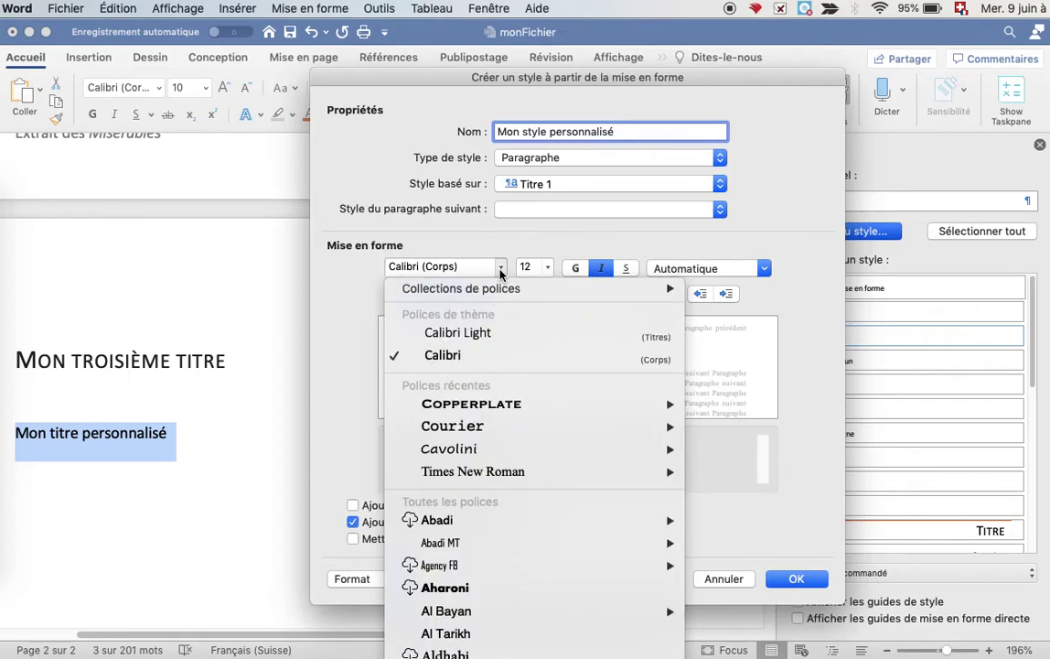
{"action": "left_click", "coordinate": [425, 356]}
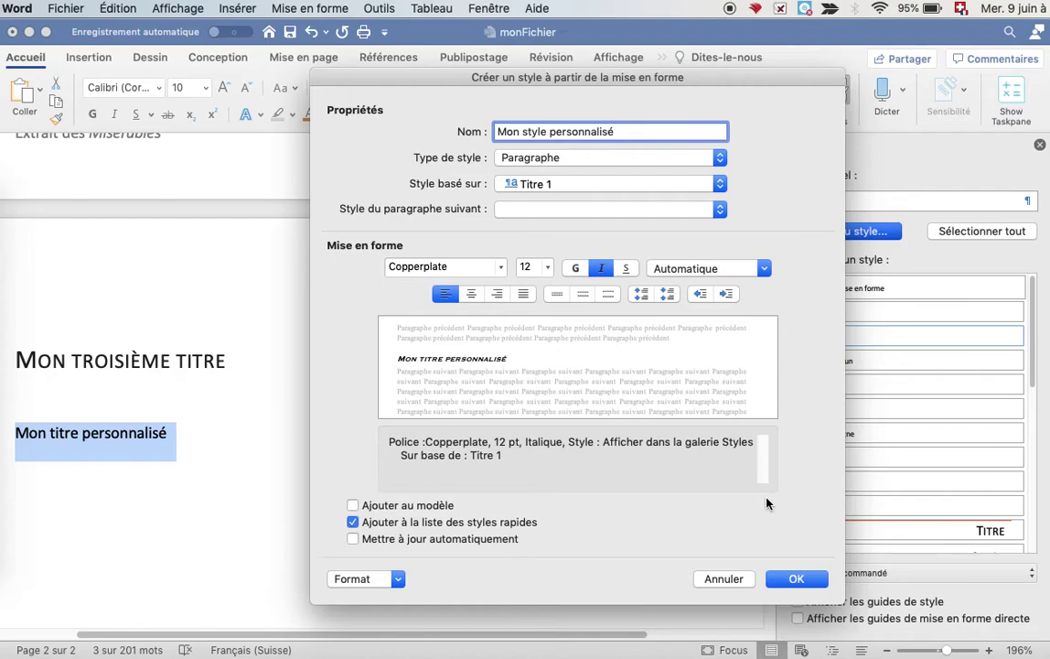
{"action": "left_click", "coordinate": [795, 578]}
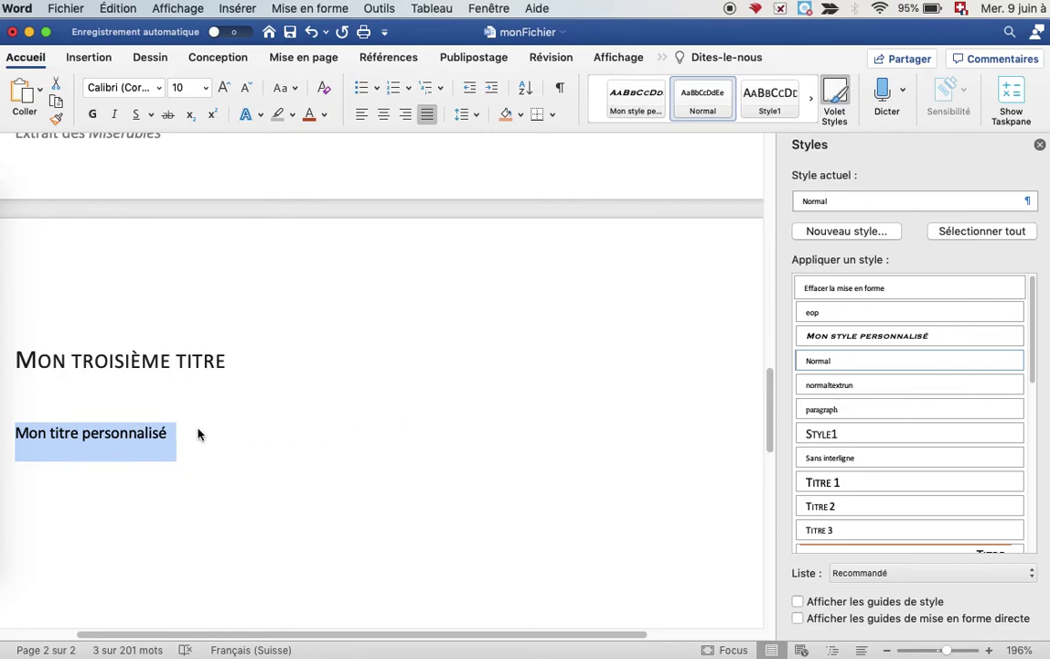
- Apply the style "Mon style personnalisé" to the line "Mon titre personnalisé"
{"action": "left_click", "coordinate": [701, 127]}
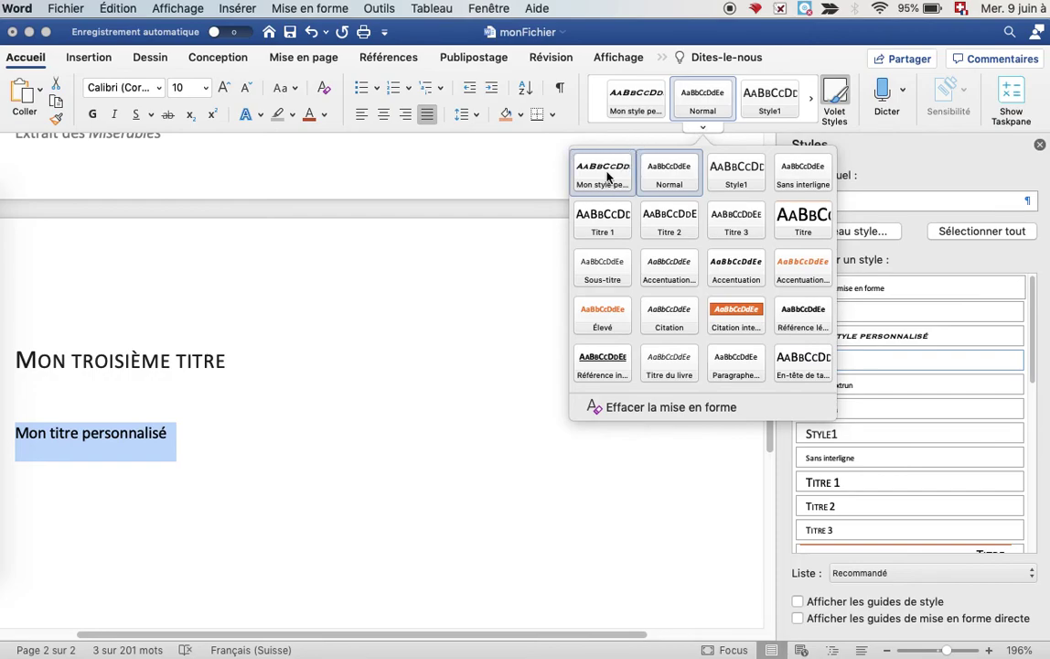
{"action": "left_click", "coordinate": [607, 176]}
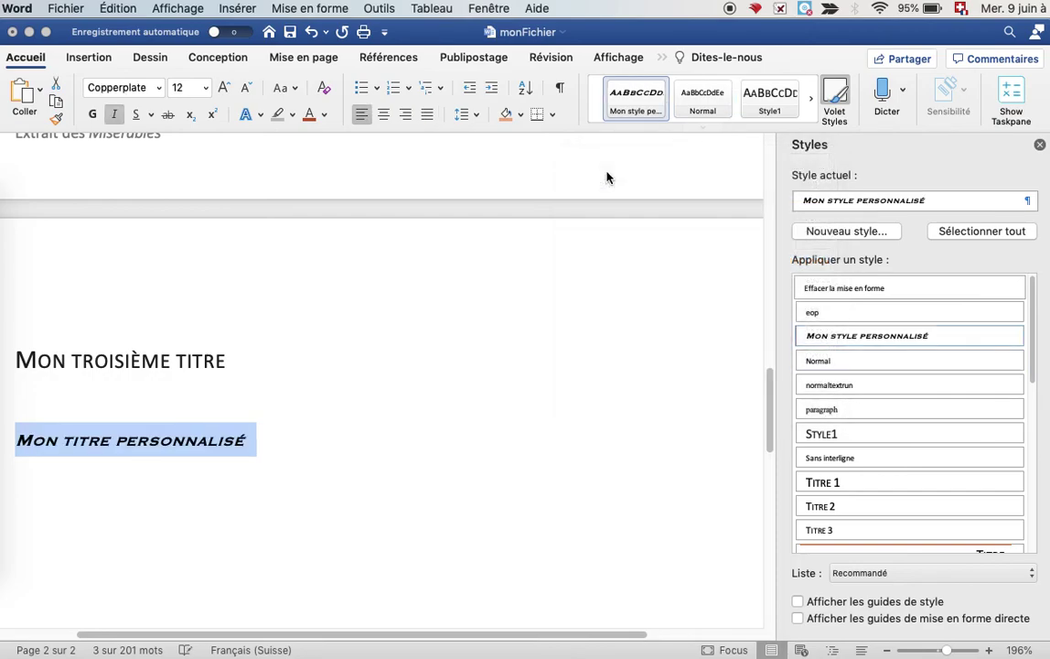
{"action": "left_click", "coordinate": [421, 396]}
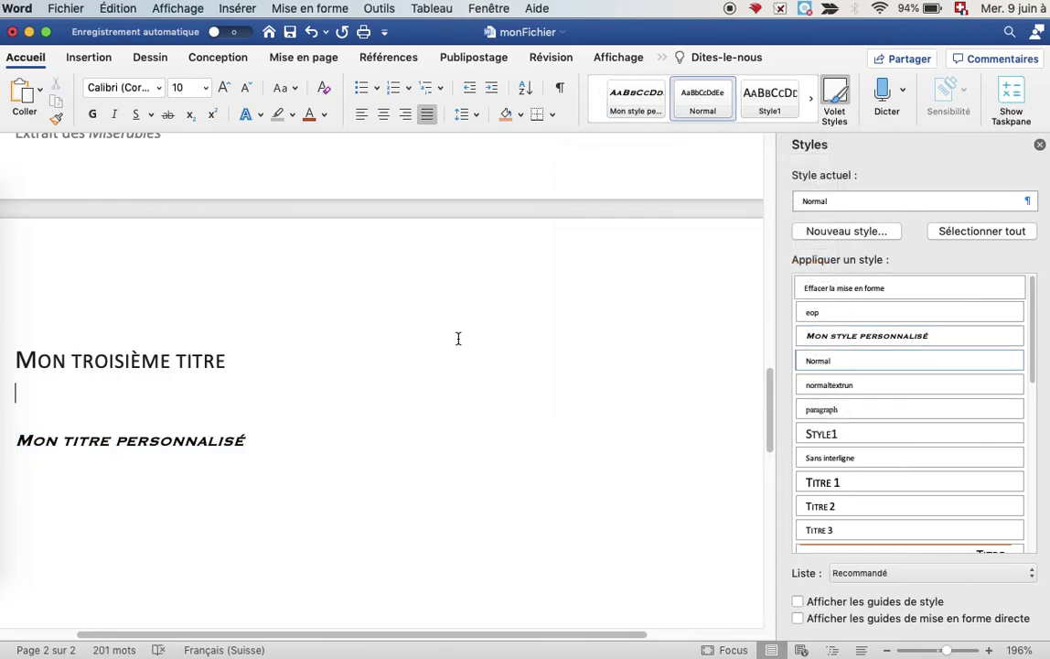